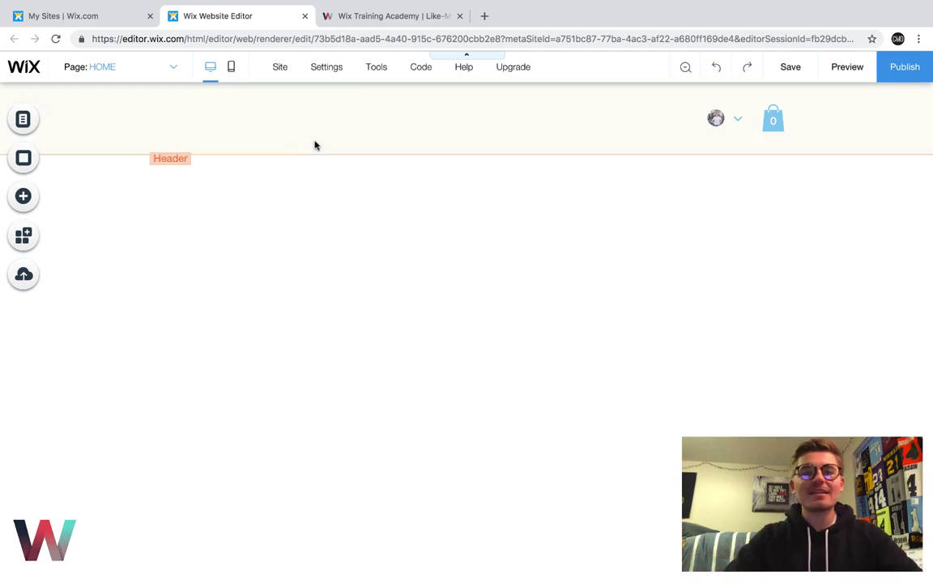
View the Wix Training Academy site, dismiss its registration popup and return to the Wix website editor.
{"action": "left_click", "coordinate": [378, 16]}
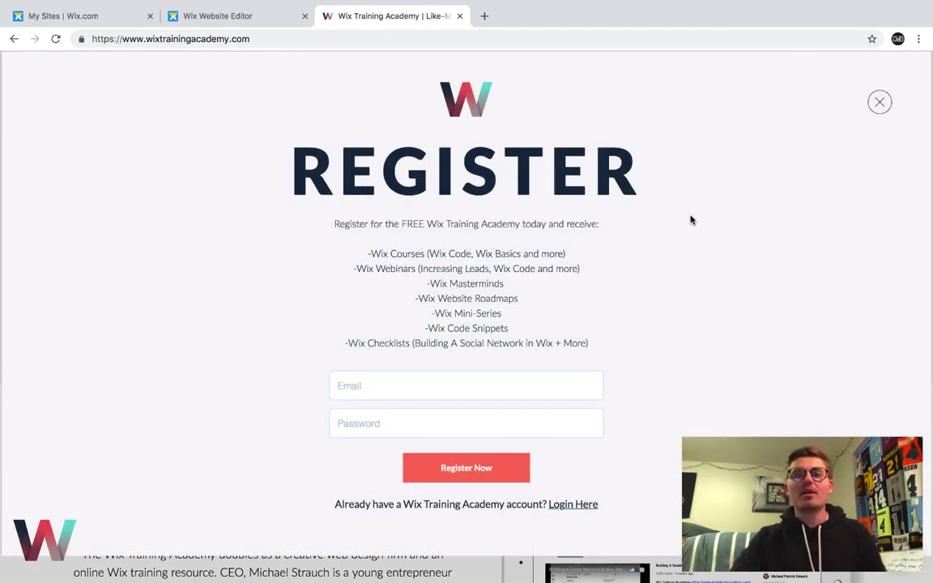
{"action": "left_click", "coordinate": [880, 104]}
{"action": "left_click", "coordinate": [213, 17]}
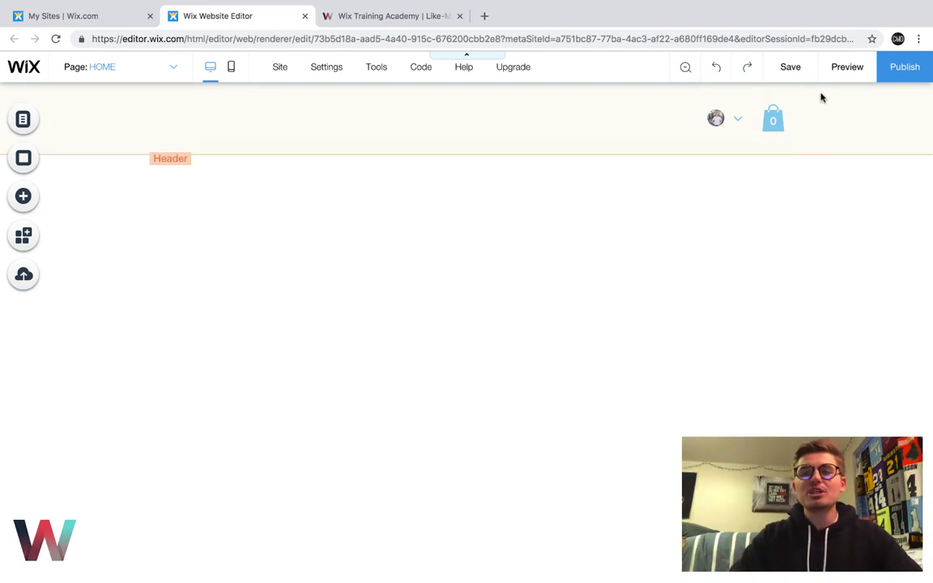
Preview the site's Shop page and open the quick view of Cool Product.
{"action": "left_click", "coordinate": [135, 71]}
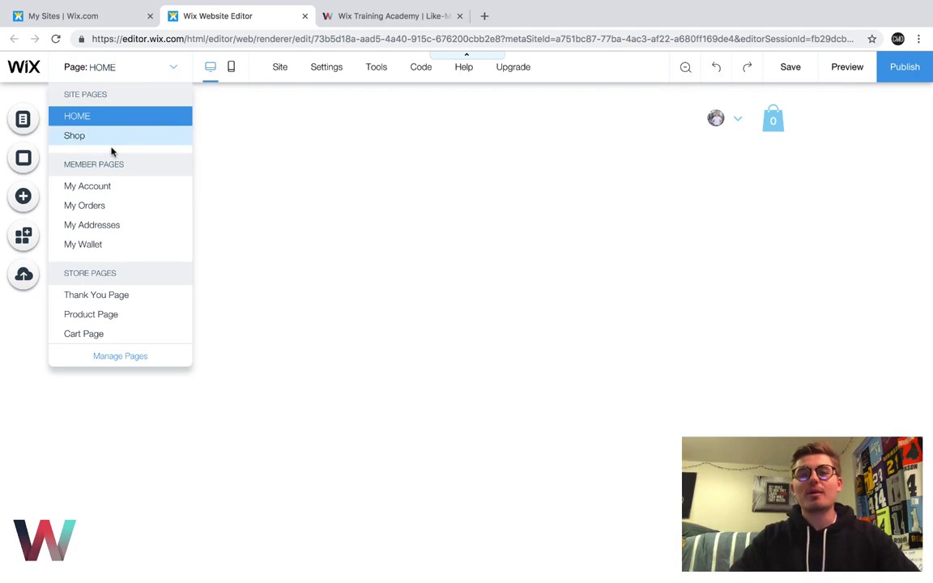
{"action": "left_click", "coordinate": [87, 140]}
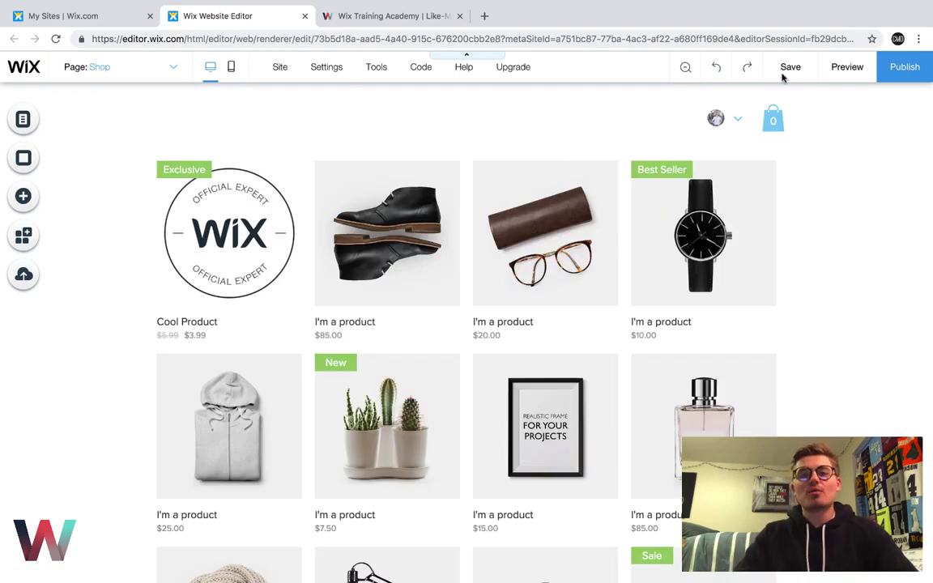
{"action": "left_click", "coordinate": [847, 72]}
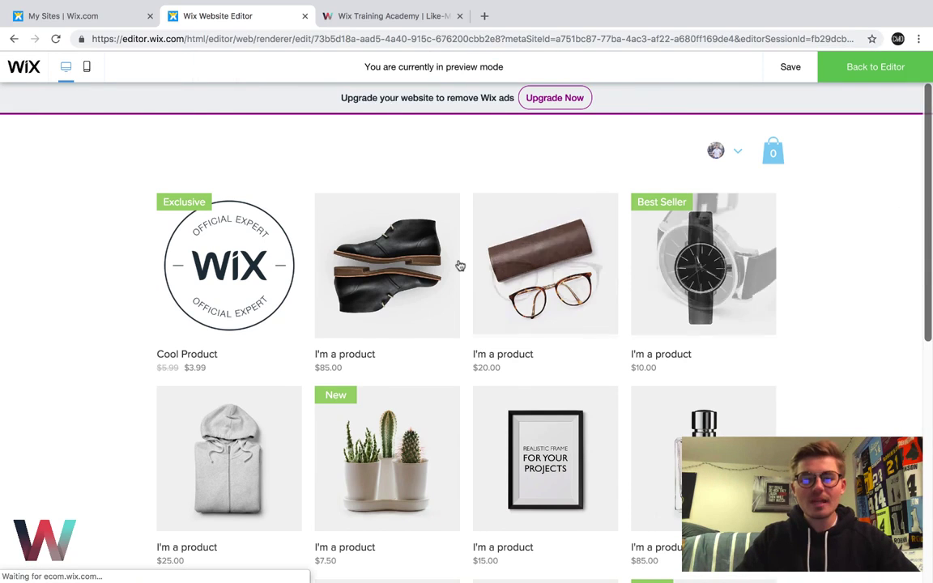
{"action": "mouse_move", "coordinate": [206, 233]}
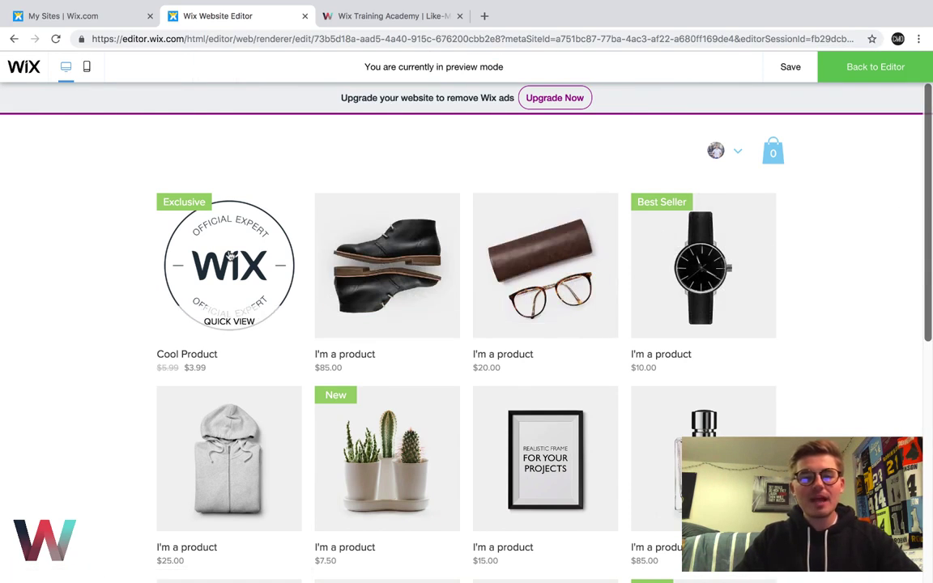
{"action": "left_click", "coordinate": [221, 322]}
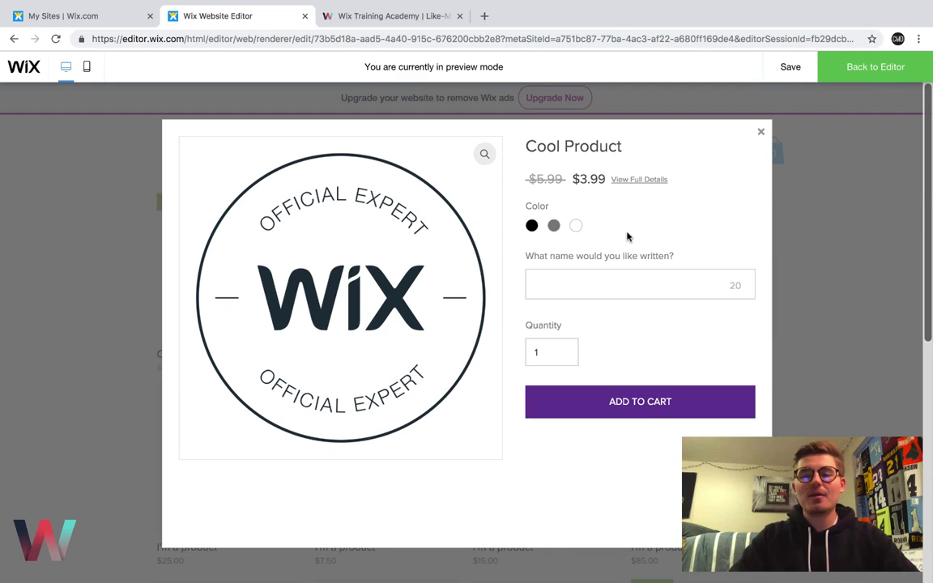
Add one black Cool Product to the cart, with a first name entered as the custom text.
{"action": "left_click", "coordinate": [622, 296]}
{"action": "type", "text": "Michael"}
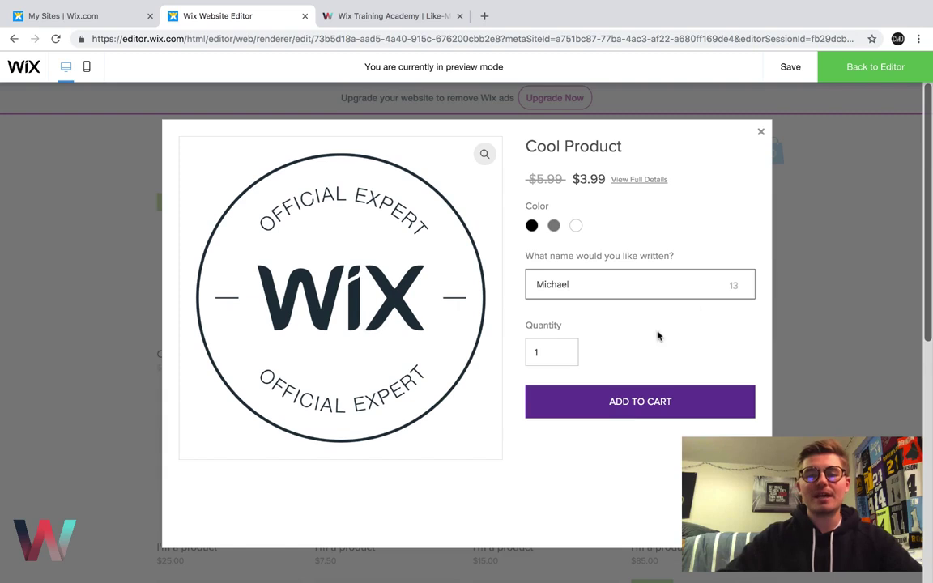
{"action": "left_click", "coordinate": [635, 413]}
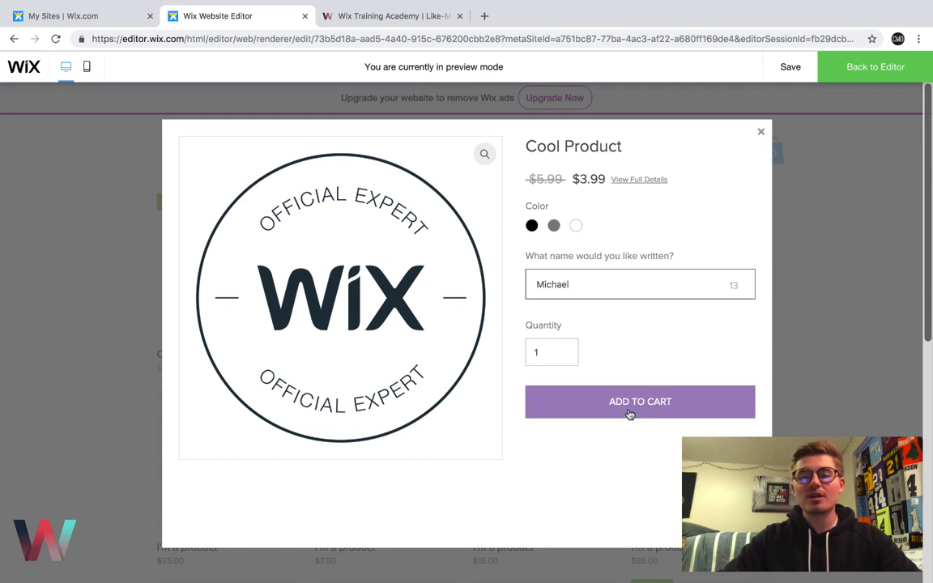
{"action": "left_click", "coordinate": [631, 414]}
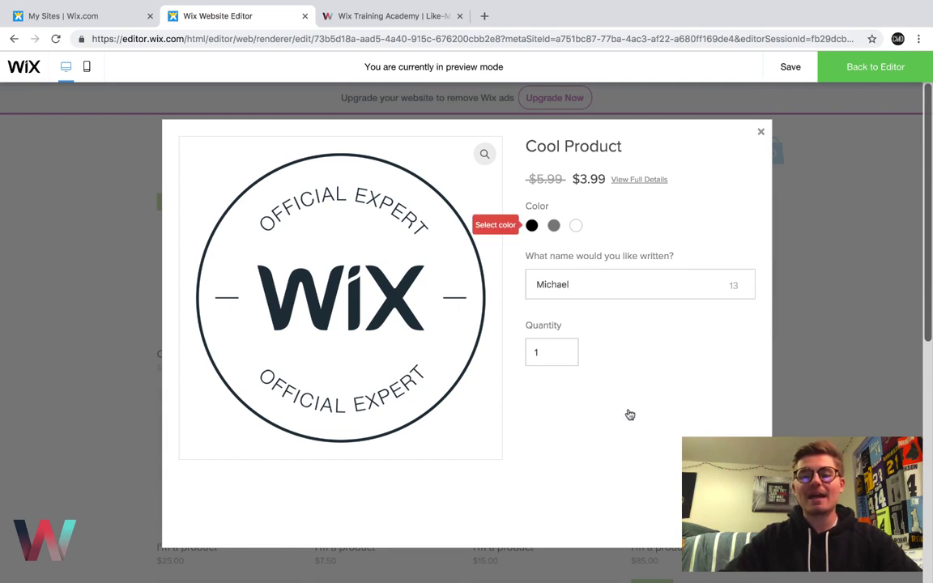
{"action": "left_click", "coordinate": [531, 227]}
{"action": "left_click", "coordinate": [630, 404]}
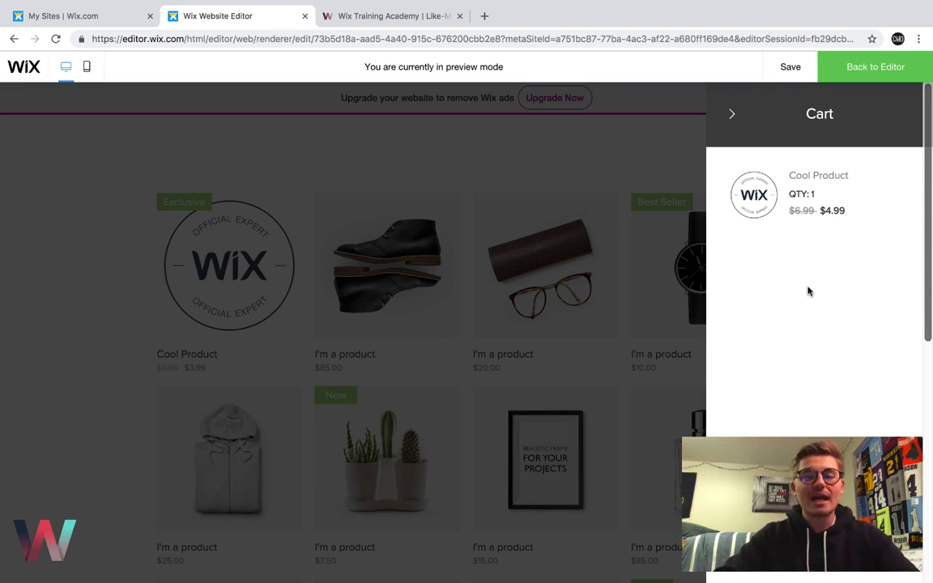
Close the cart side panel, reopen it from the shopping bag and go to the full cart page.
{"action": "left_click", "coordinate": [733, 117]}
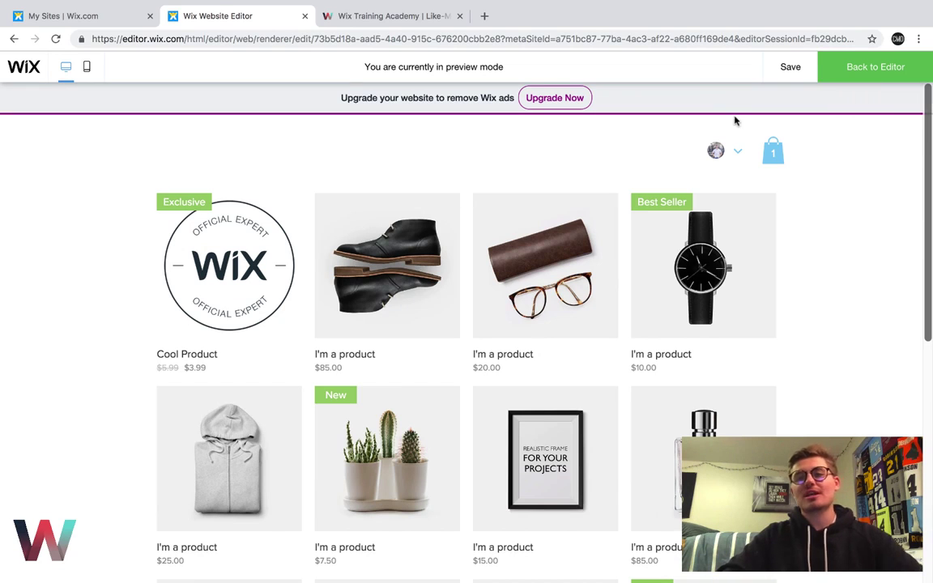
{"action": "left_click", "coordinate": [773, 154]}
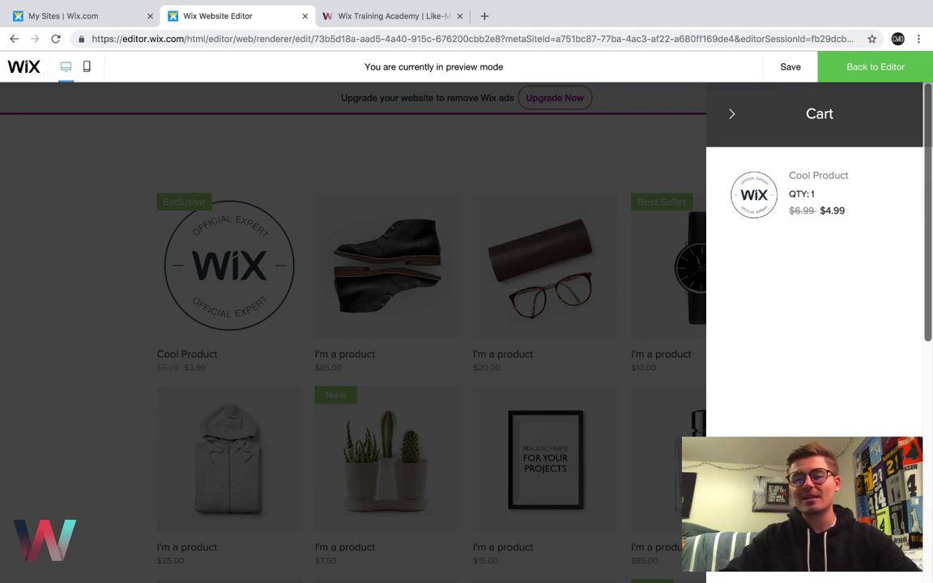
{"action": "left_click", "coordinate": [814, 541]}
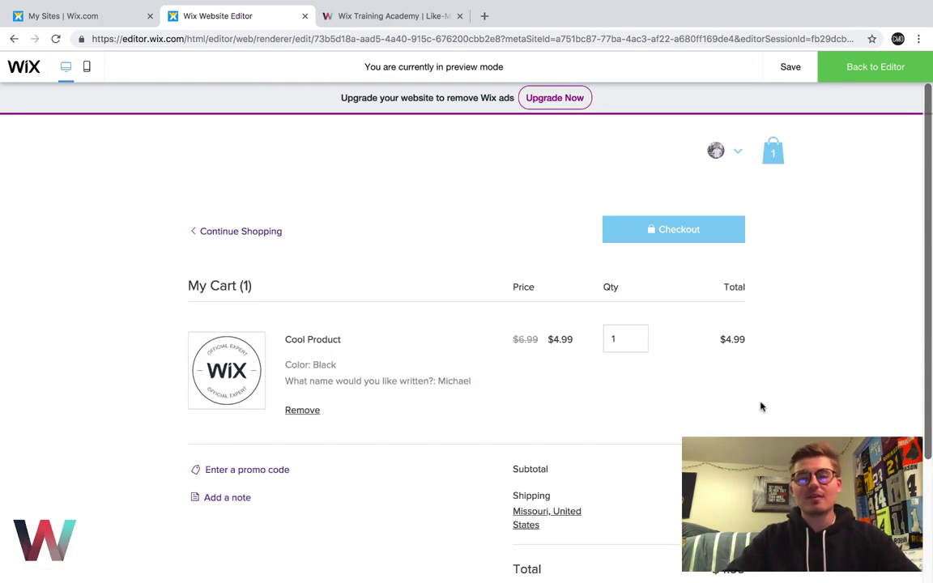
Examine the cart page's product details, price, subtotal, shipping, total and checkout options.
{"action": "scroll", "coordinate": [761, 406], "scroll_direction": "down", "scroll_amount": 2}
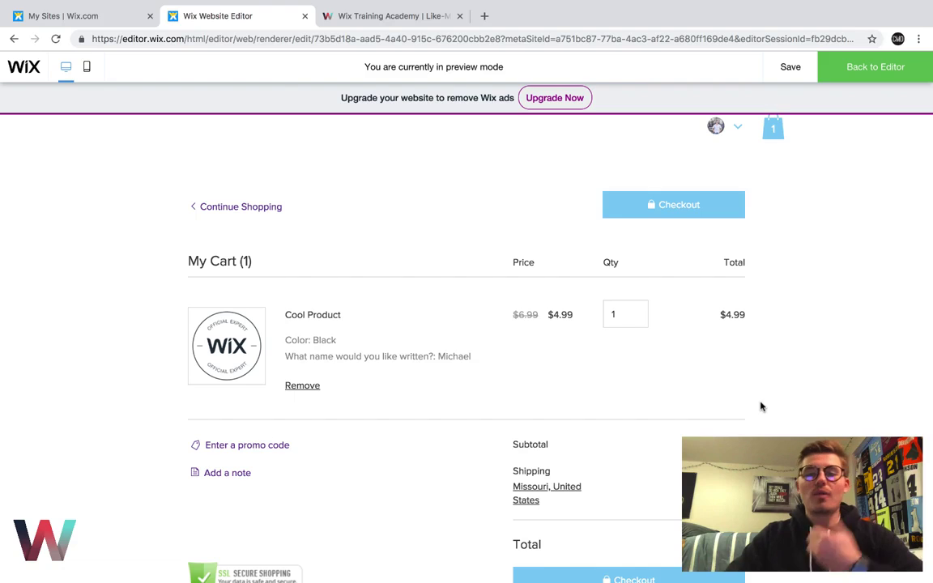
{"action": "scroll", "coordinate": [761, 407], "scroll_direction": "down", "scroll_amount": 3}
{"action": "scroll", "coordinate": [761, 407], "scroll_direction": "up", "scroll_amount": 3}
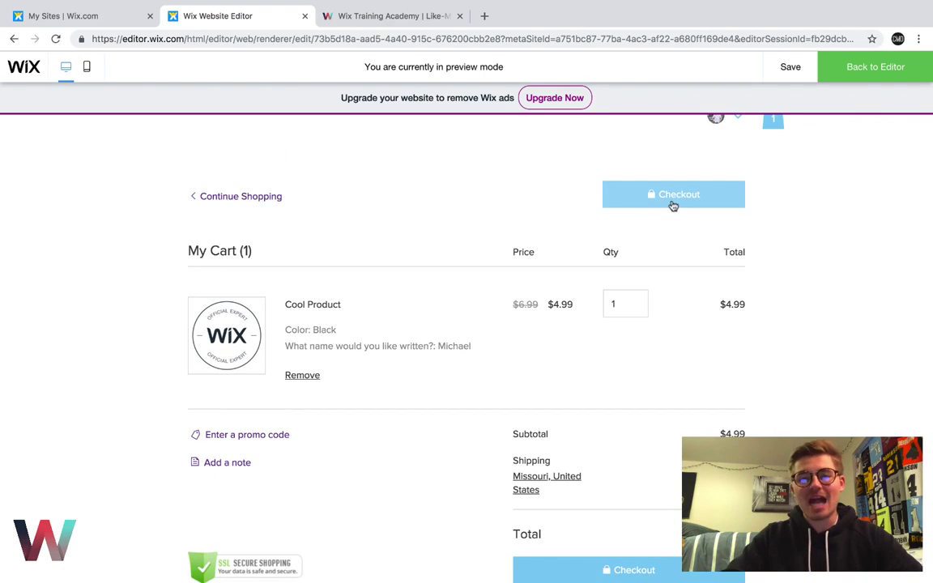
{"action": "scroll", "coordinate": [693, 326], "scroll_direction": "down", "scroll_amount": 3}
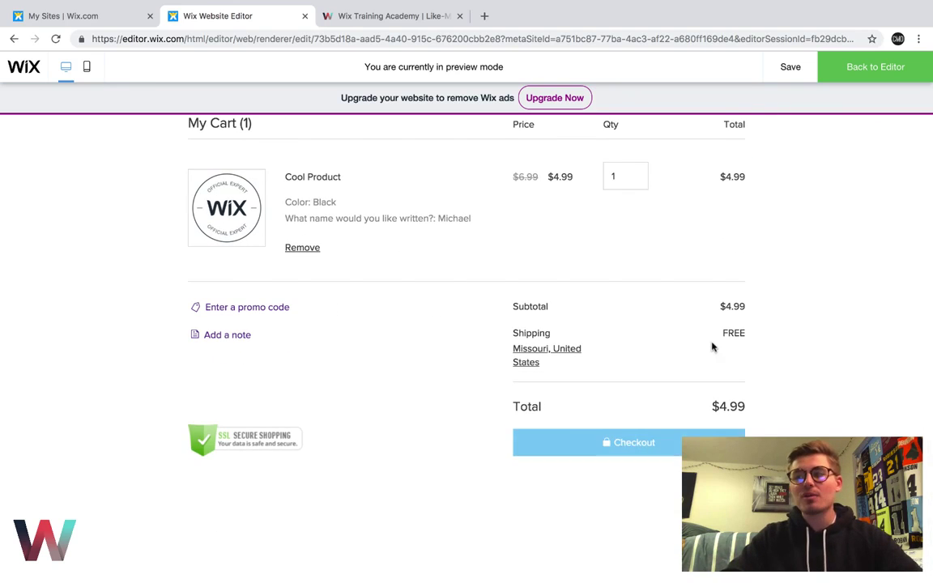
{"action": "scroll", "coordinate": [711, 347], "scroll_direction": "up", "scroll_amount": 4}
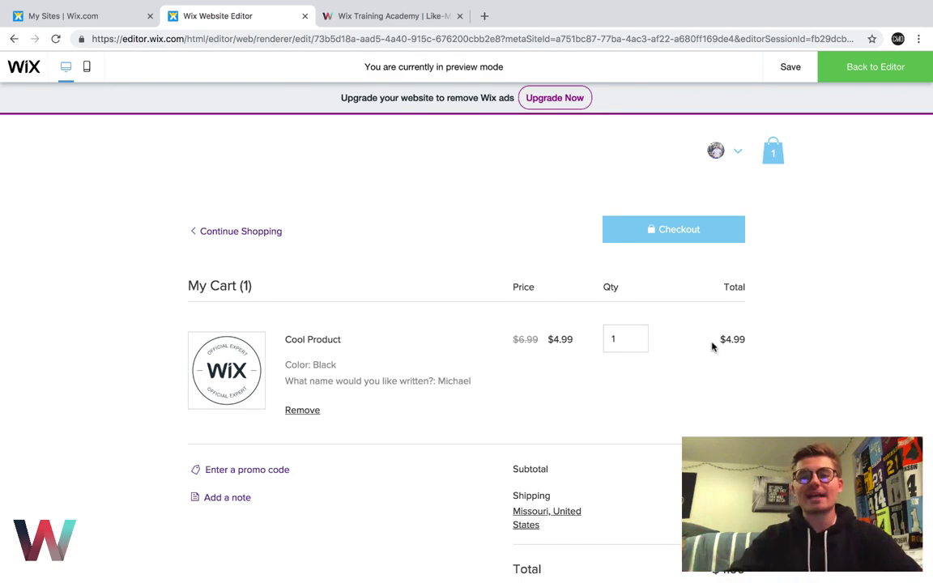
{"action": "scroll", "coordinate": [712, 347], "scroll_direction": "down", "scroll_amount": 1}
{"action": "scroll", "coordinate": [712, 348], "scroll_direction": "down", "scroll_amount": 2}
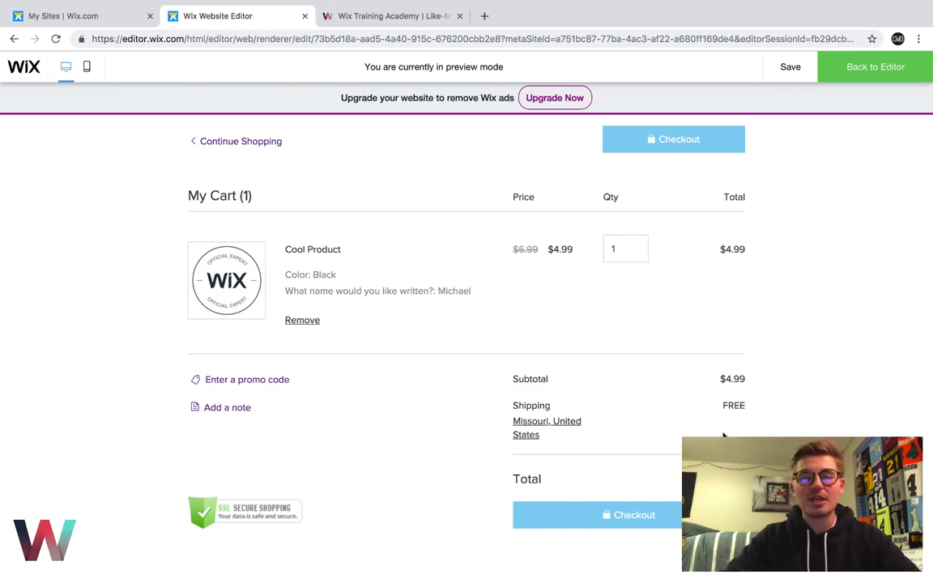
{"action": "scroll", "coordinate": [661, 469], "scroll_direction": "up", "scroll_amount": 1}
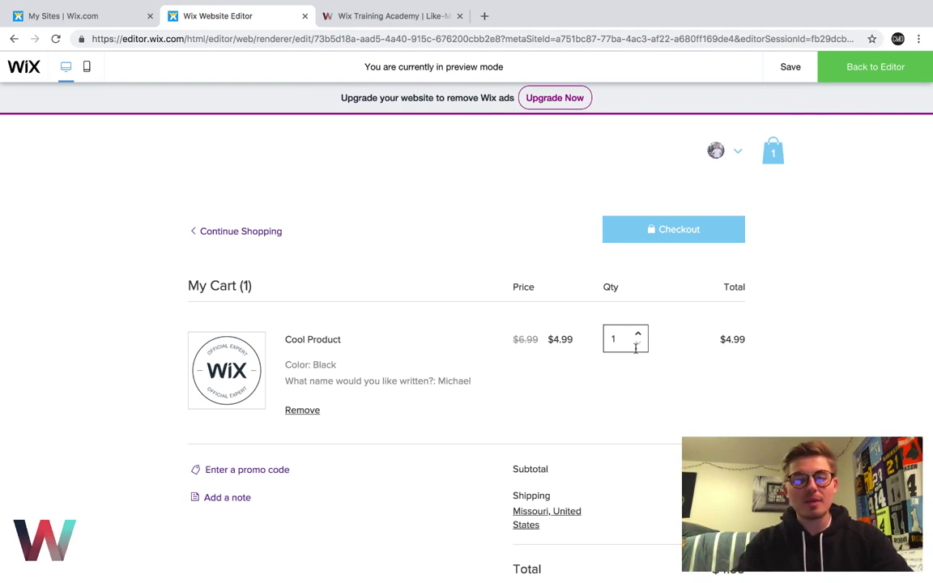
Set the quantity of Cool Product in the cart to 2.
{"action": "key", "text": "BackSpace"}
{"action": "type", "text": "2"}
{"action": "left_click", "coordinate": [635, 391]}
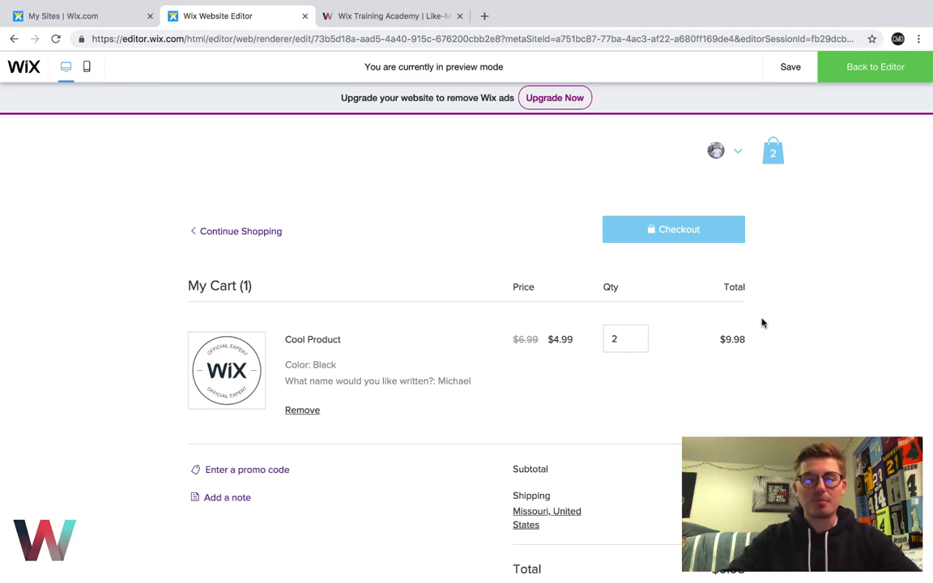
Expand the promo code and note fields on the cart page to inspect them.
{"action": "scroll", "coordinate": [672, 406], "scroll_direction": "down", "scroll_amount": 1}
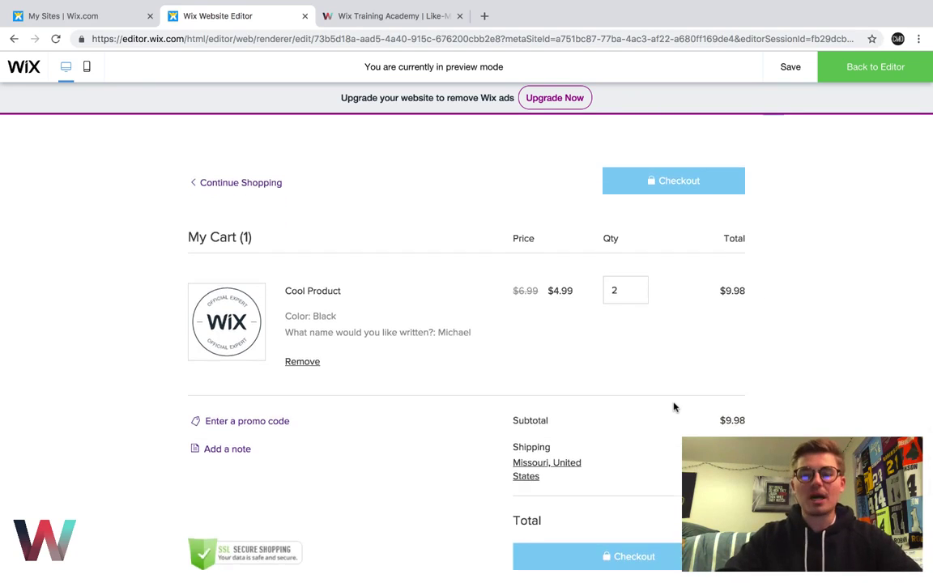
{"action": "scroll", "coordinate": [673, 407], "scroll_direction": "down", "scroll_amount": 1}
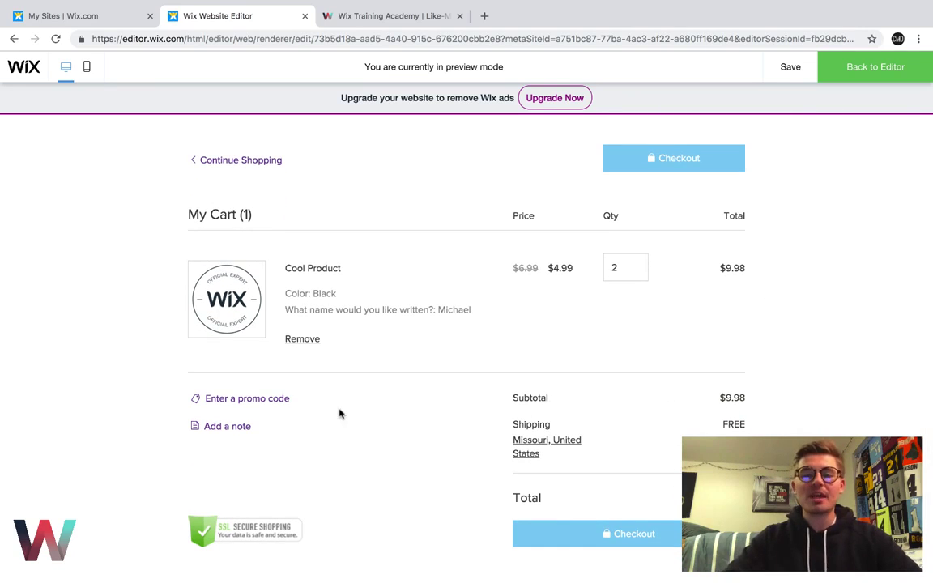
{"action": "left_click", "coordinate": [260, 398]}
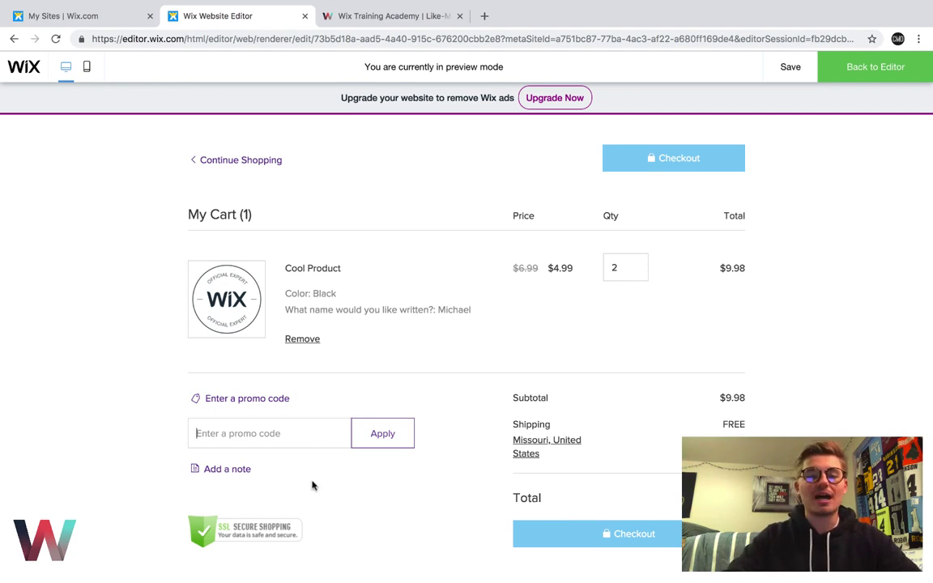
{"action": "left_click", "coordinate": [219, 470]}
{"action": "scroll", "coordinate": [300, 496], "scroll_direction": "down", "scroll_amount": 3}
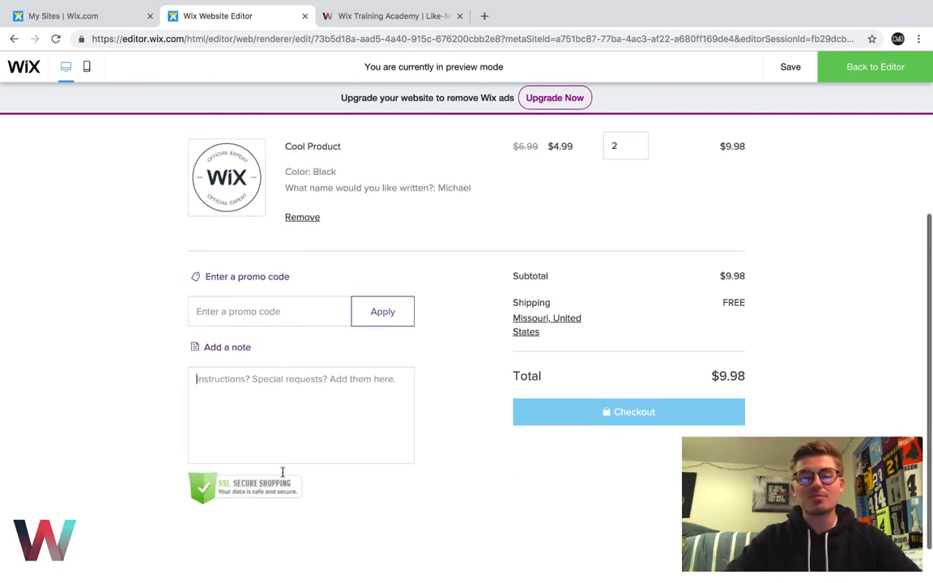
{"action": "scroll", "coordinate": [493, 362], "scroll_direction": "up", "scroll_amount": 4}
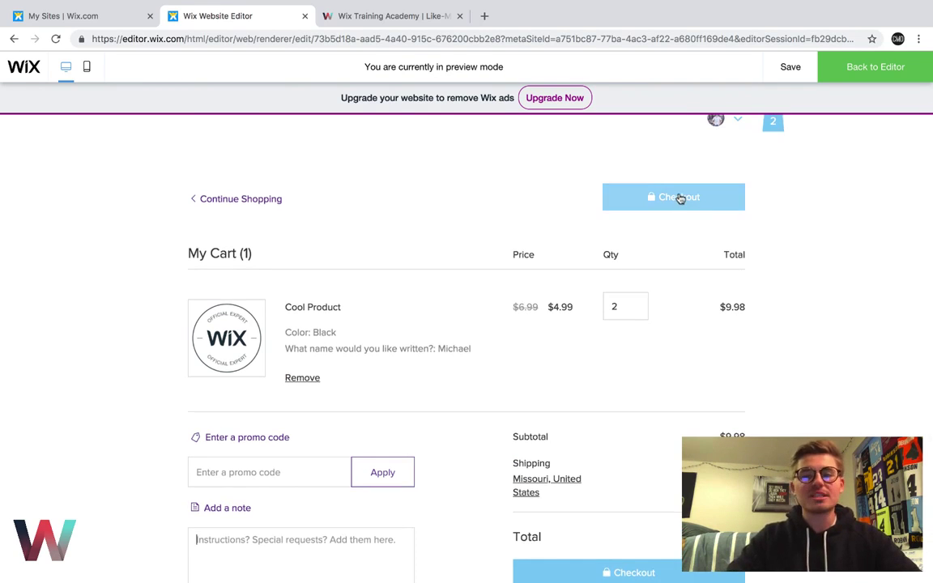
Try to check out the cart, dismiss the payment methods dialog and leave preview mode for the editor.
{"action": "left_click", "coordinate": [679, 198]}
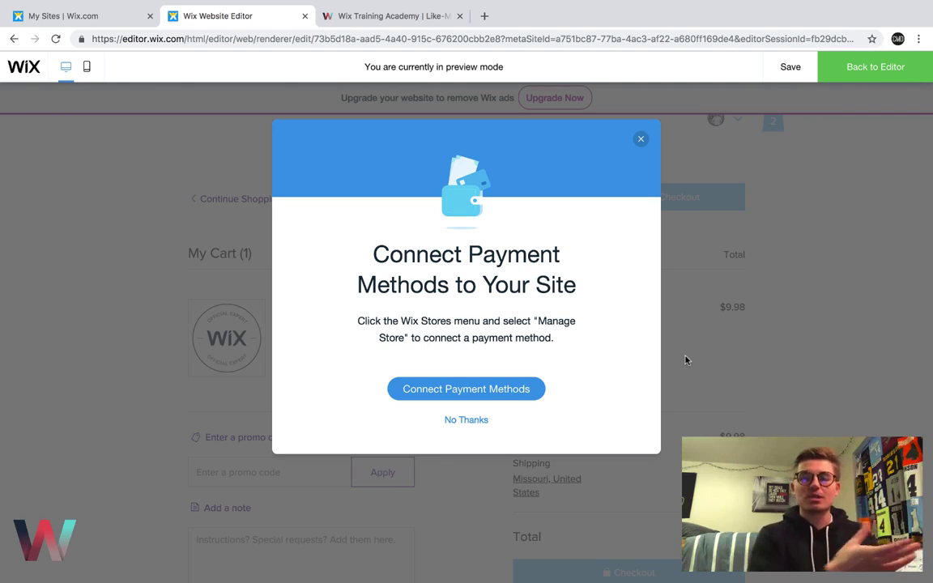
{"action": "left_click", "coordinate": [641, 139]}
{"action": "scroll", "coordinate": [716, 260], "scroll_direction": "up", "scroll_amount": 1}
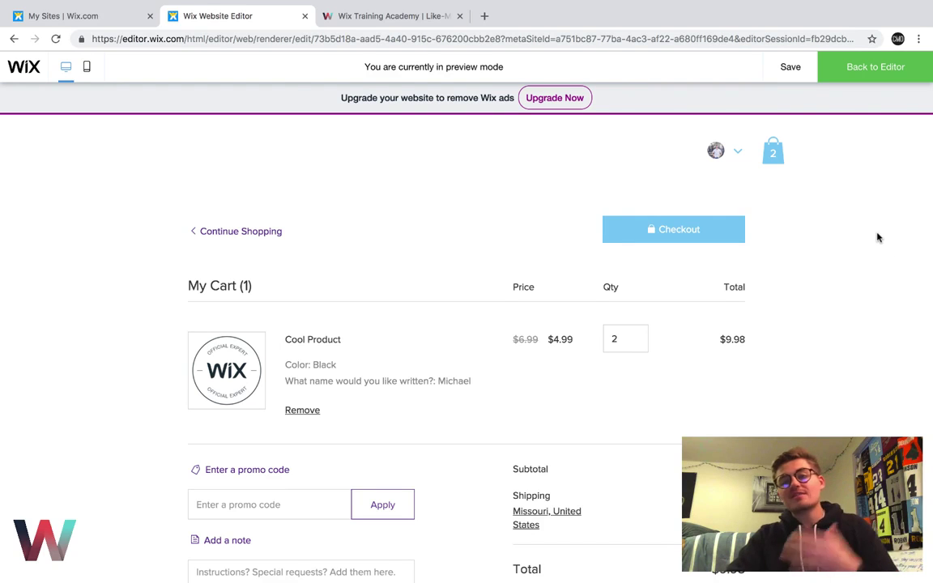
{"action": "left_click", "coordinate": [887, 66]}
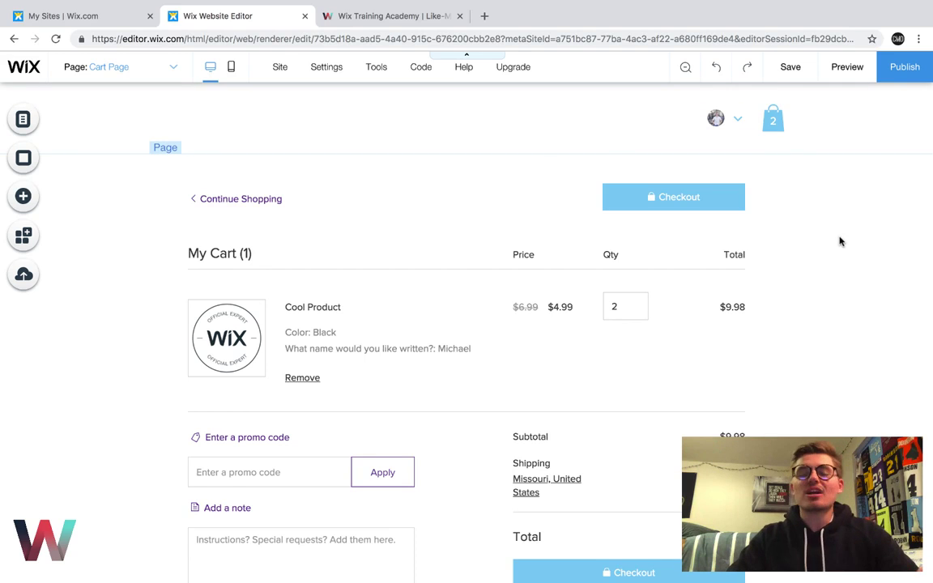
Open the store's Product Page in the editor and look over its layout.
{"action": "left_click", "coordinate": [150, 77]}
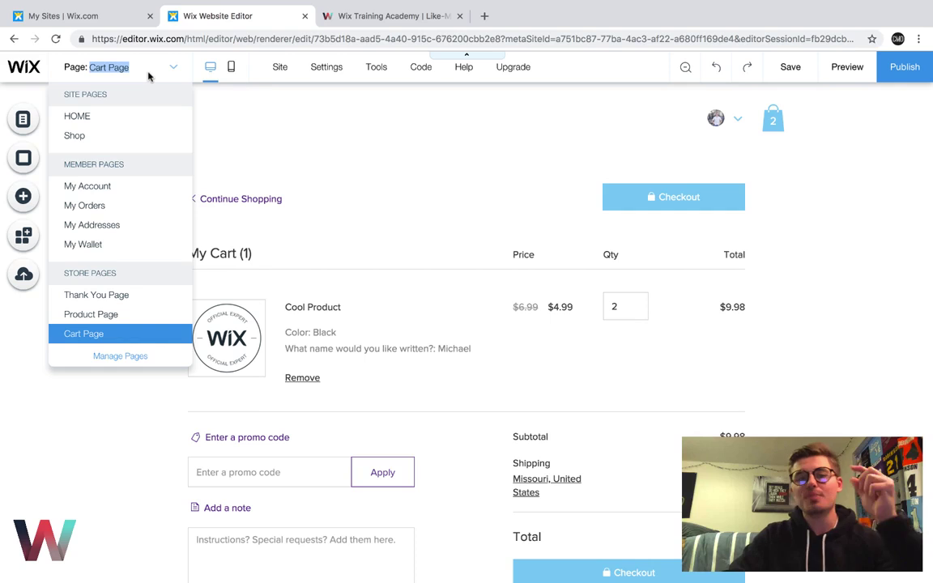
{"action": "left_click", "coordinate": [95, 315]}
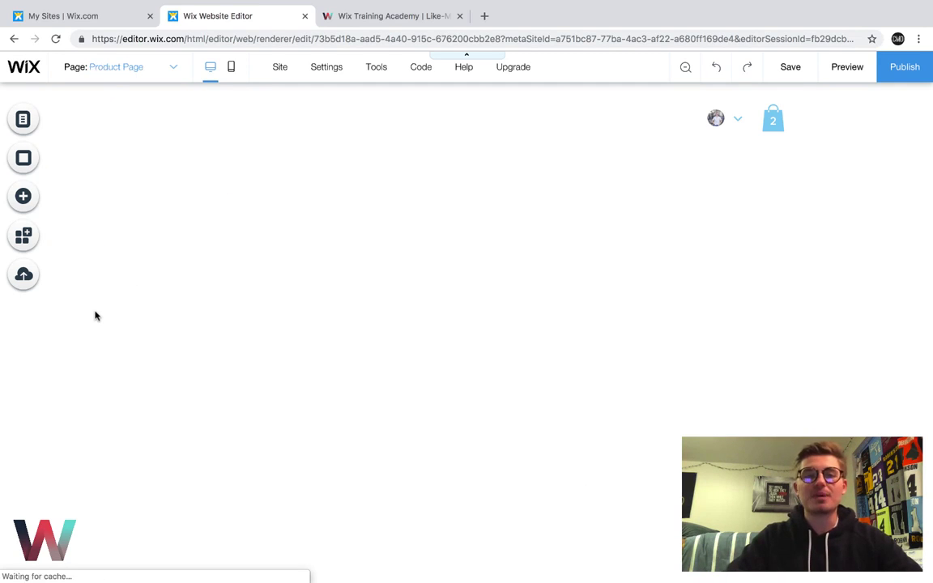
{"action": "scroll", "coordinate": [791, 306], "scroll_direction": "down", "scroll_amount": 2}
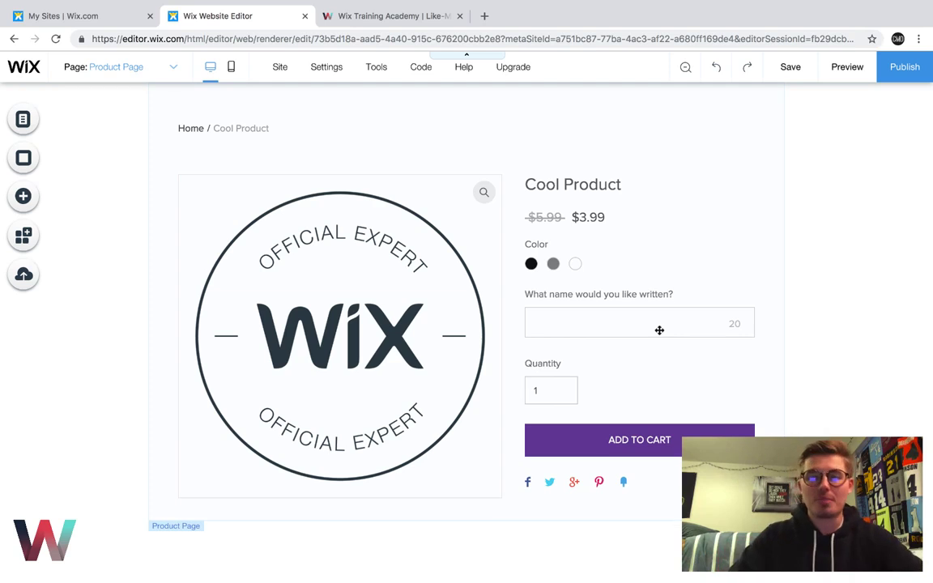
{"action": "scroll", "coordinate": [659, 330], "scroll_direction": "up", "scroll_amount": 2}
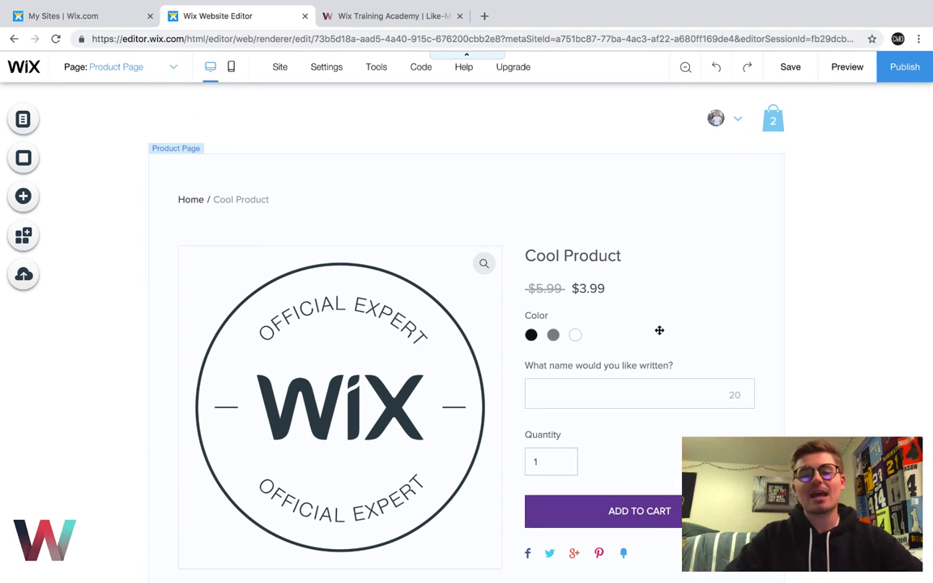
Open the store's Cart Page and Thank You Page in the editor and look over the Thank You Page layout.
{"action": "left_click", "coordinate": [159, 68]}
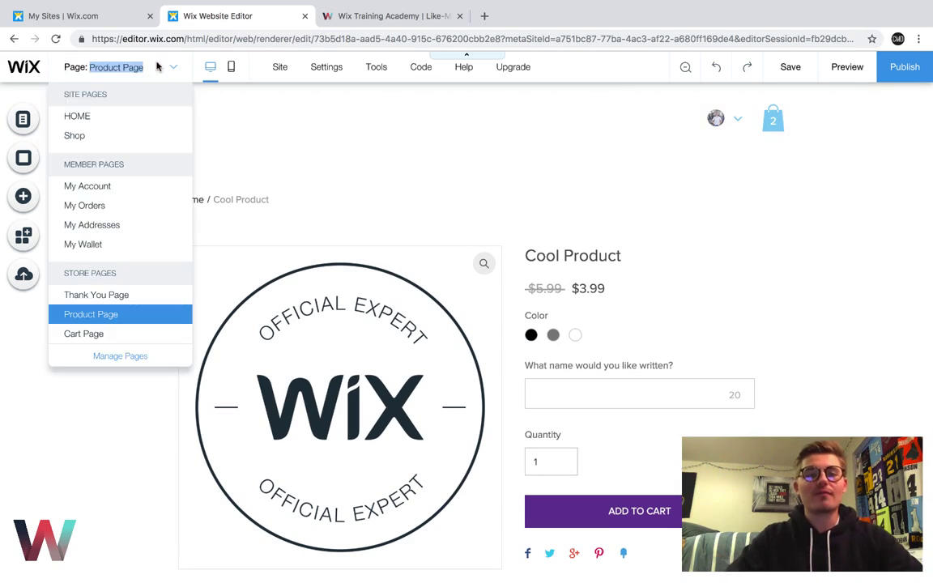
{"action": "left_click", "coordinate": [114, 333]}
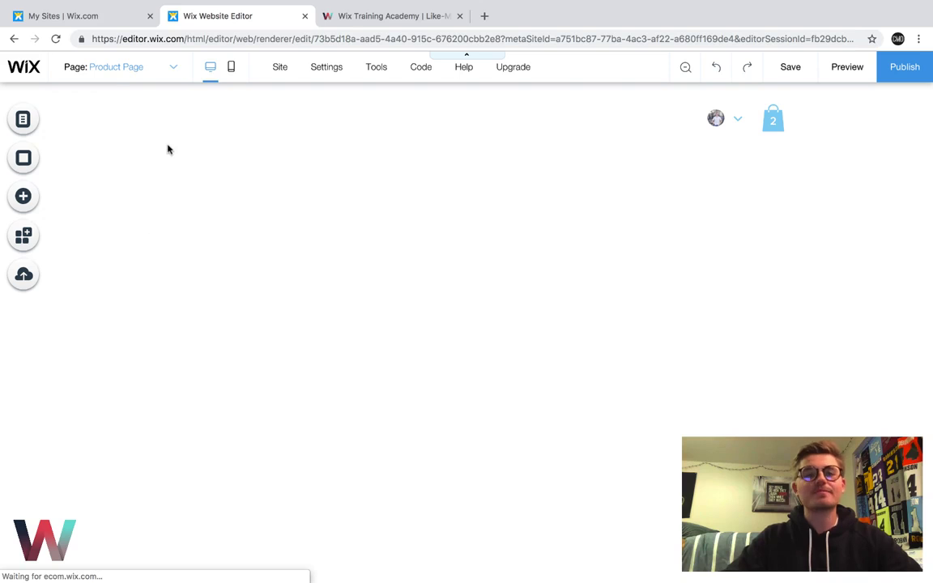
{"action": "left_click", "coordinate": [108, 78]}
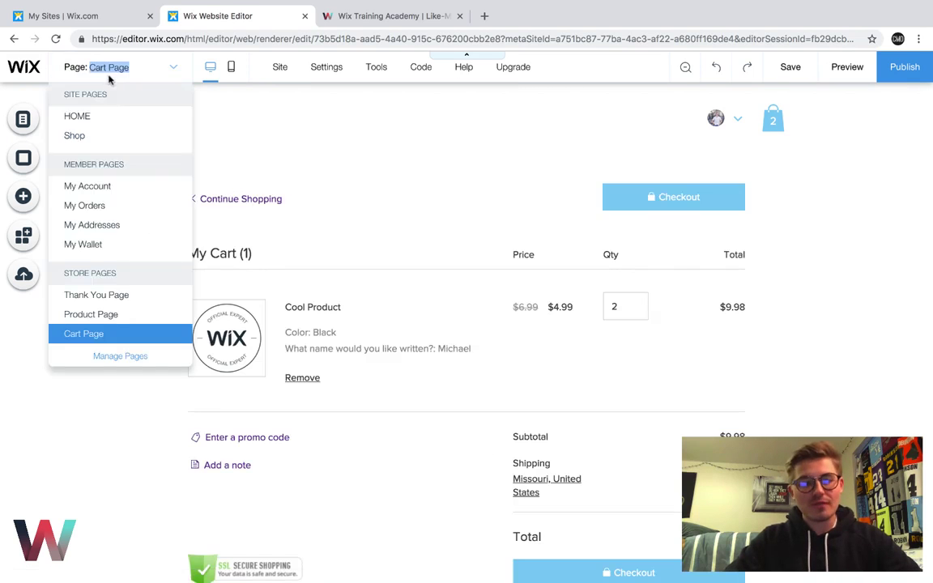
{"action": "left_click", "coordinate": [108, 297]}
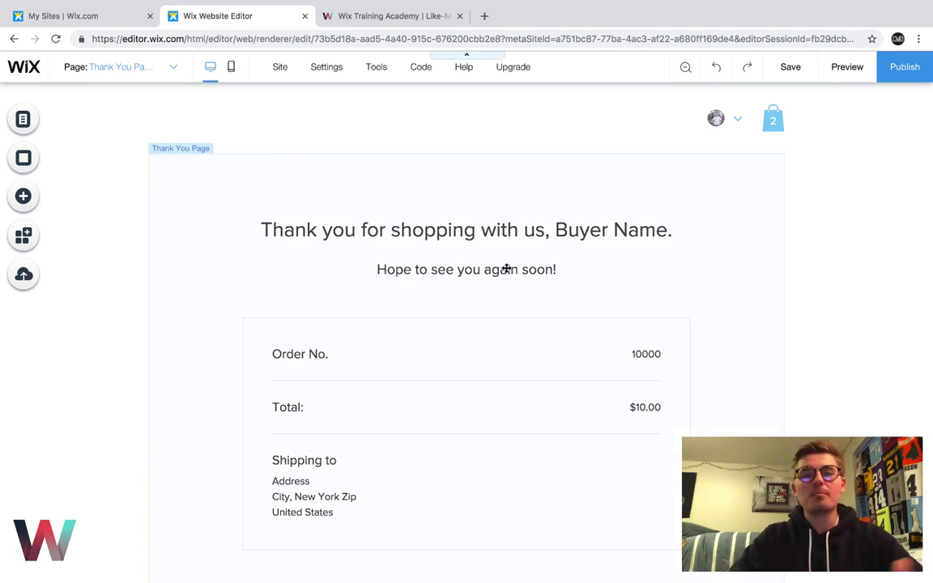
{"action": "scroll", "coordinate": [506, 267], "scroll_direction": "down", "scroll_amount": 1}
{"action": "scroll", "coordinate": [506, 267], "scroll_direction": "down", "scroll_amount": 3}
{"action": "scroll", "coordinate": [507, 267], "scroll_direction": "up", "scroll_amount": 4}
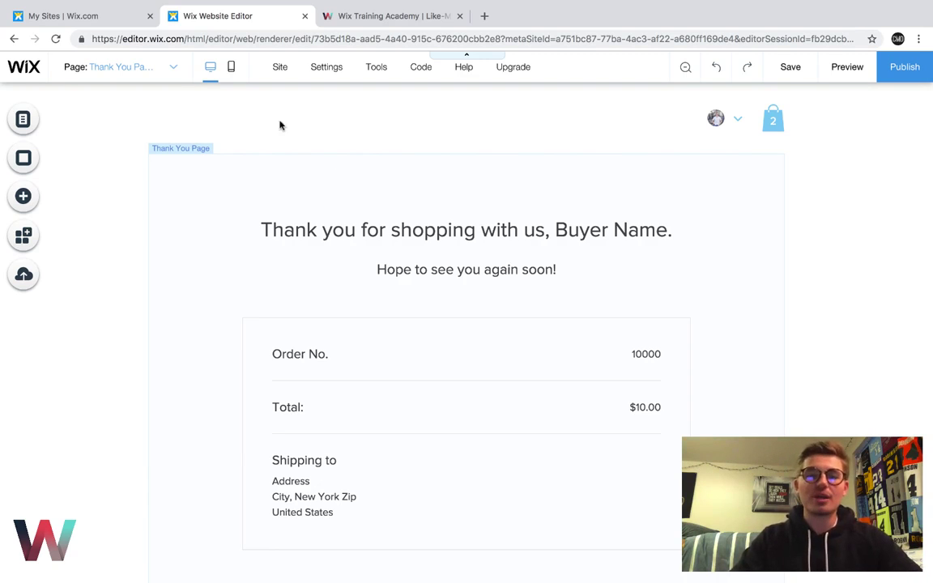
Go to the Cart Page and change the header's cart icon to the outlined basket with the number beside it.
{"action": "left_click", "coordinate": [130, 70]}
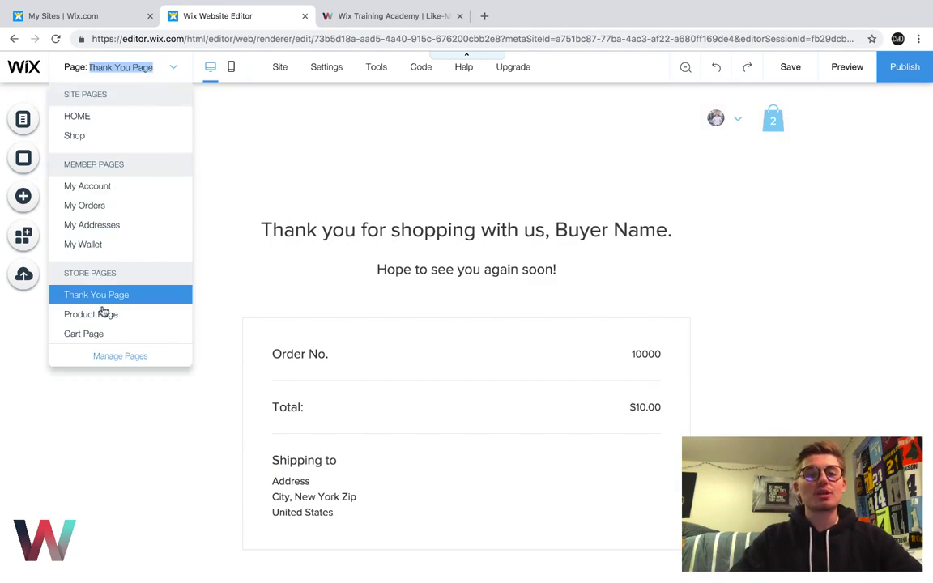
{"action": "left_click", "coordinate": [95, 333]}
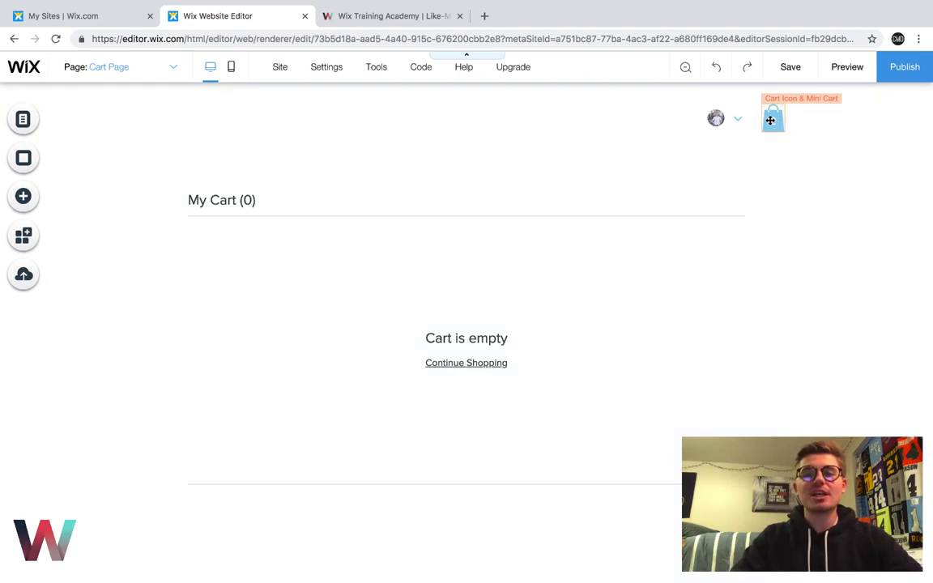
{"action": "left_click", "coordinate": [770, 121]}
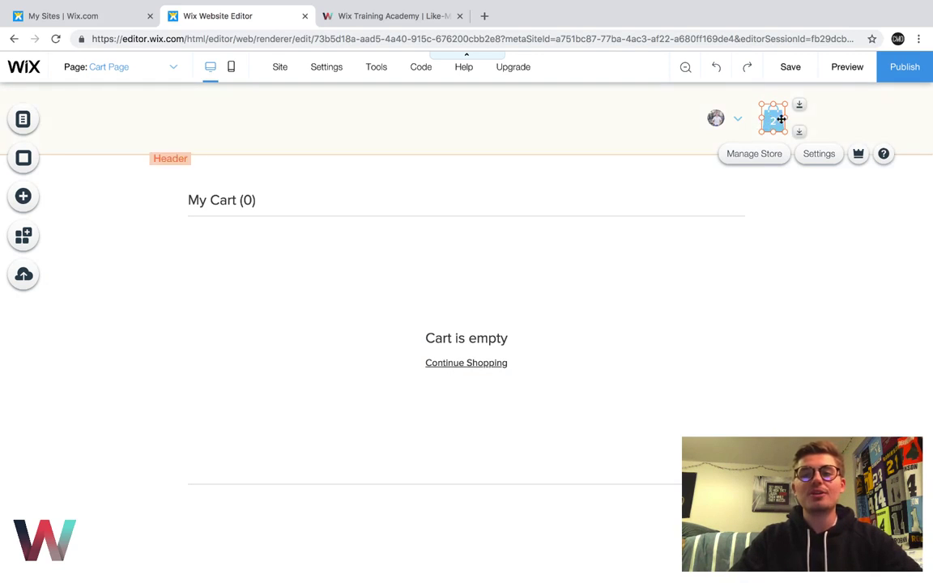
{"action": "left_click", "coordinate": [818, 153]}
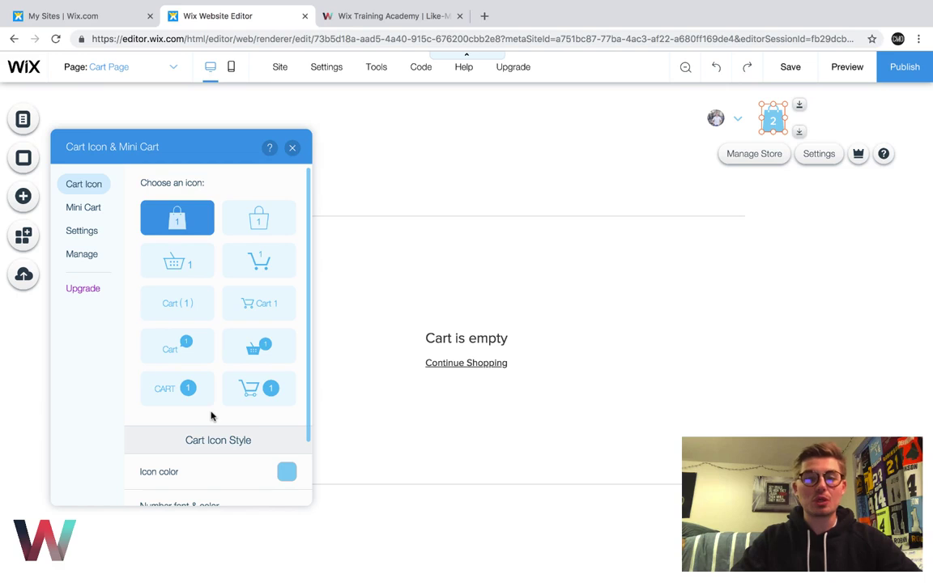
{"action": "scroll", "coordinate": [211, 416], "scroll_direction": "down", "scroll_amount": 3}
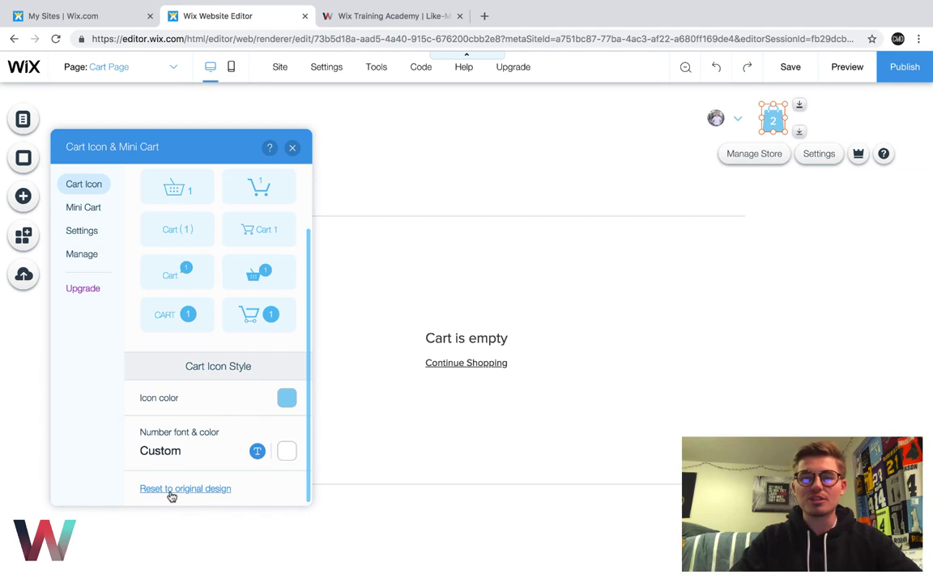
{"action": "scroll", "coordinate": [256, 370], "scroll_direction": "up", "scroll_amount": 2}
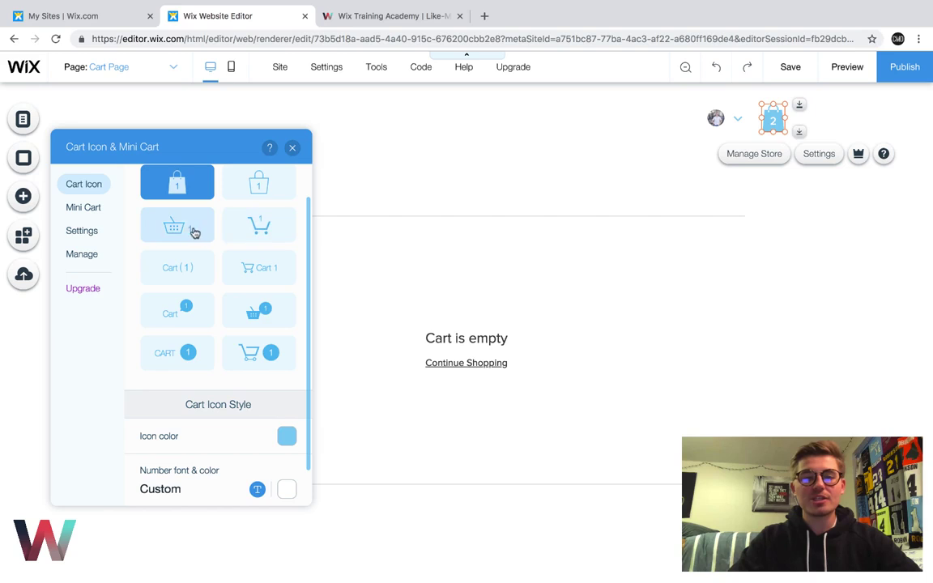
{"action": "left_click", "coordinate": [192, 230]}
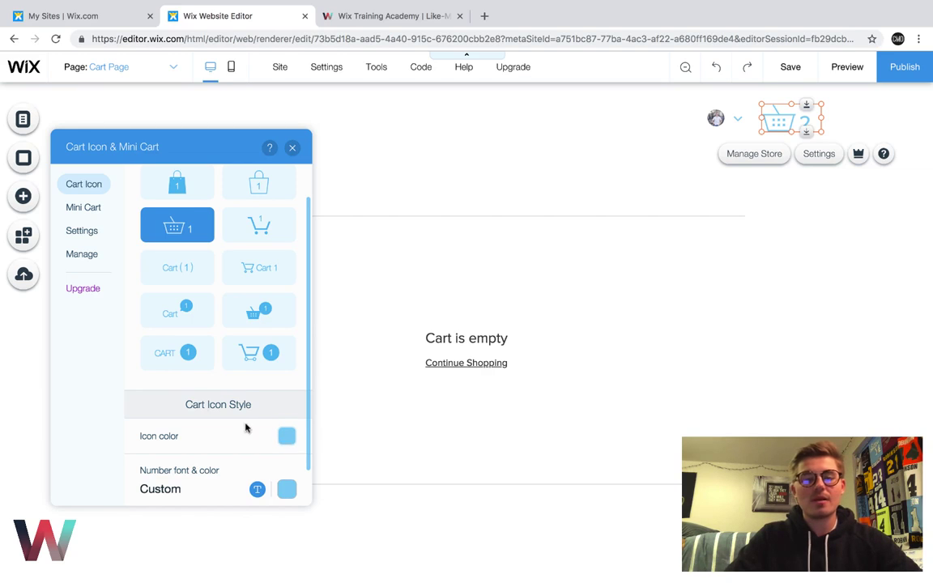
Set the font of the cart icon's number to Roboto Bold.
{"action": "scroll", "coordinate": [164, 442], "scroll_direction": "down", "scroll_amount": 1}
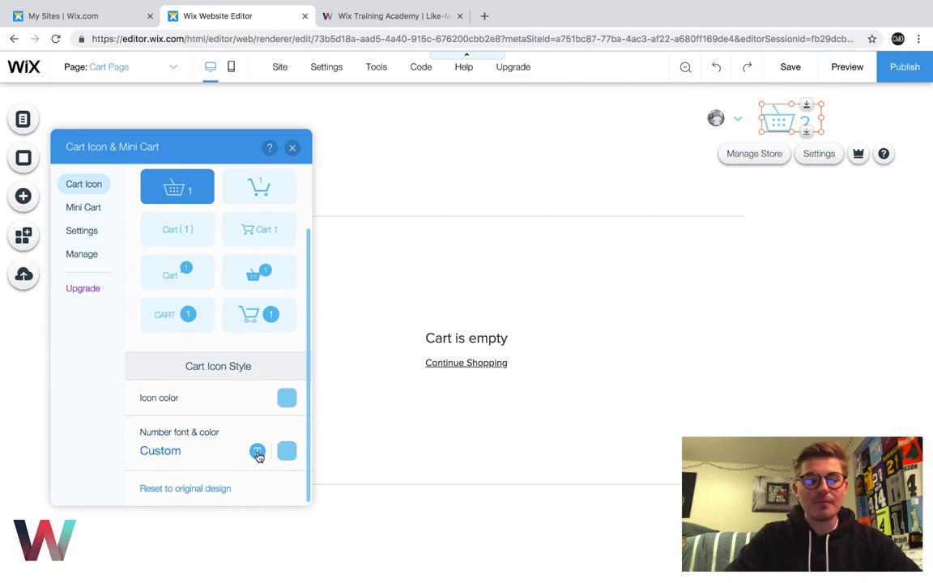
{"action": "left_click", "coordinate": [257, 451]}
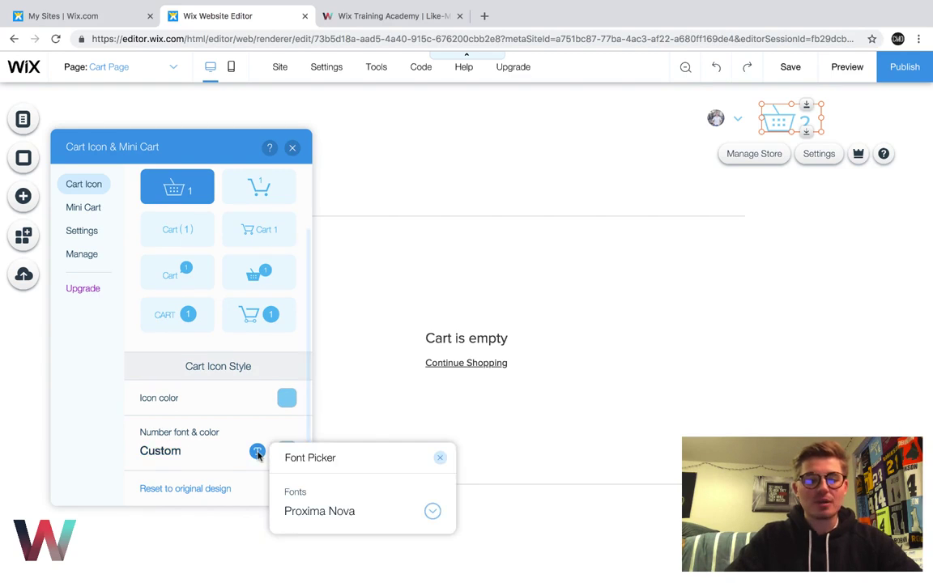
{"action": "left_click", "coordinate": [360, 517]}
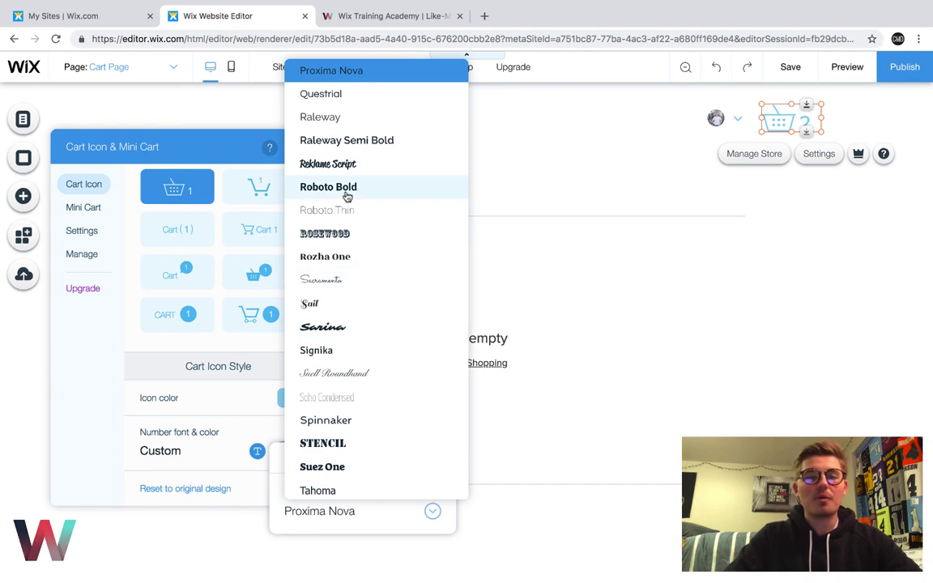
{"action": "left_click", "coordinate": [346, 187]}
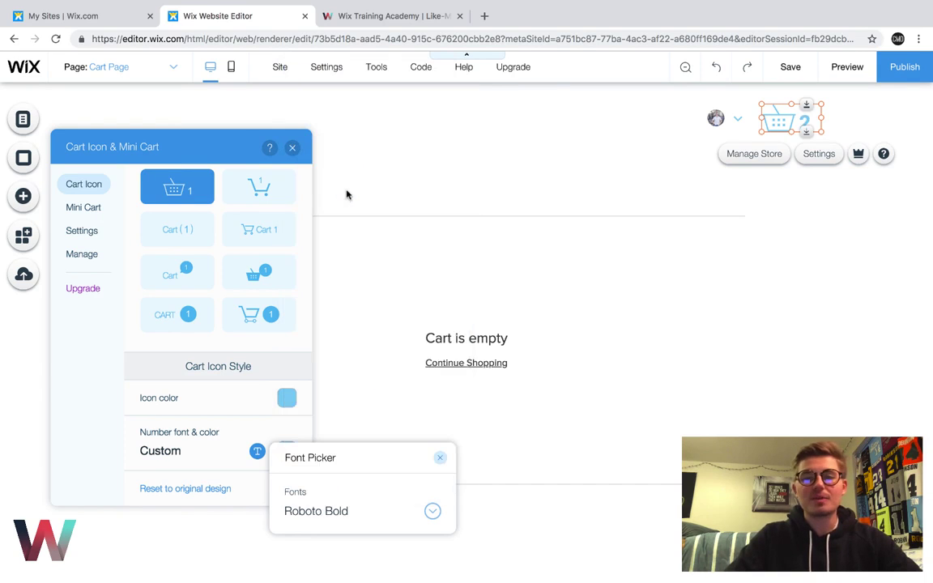
{"action": "left_click", "coordinate": [440, 457]}
{"action": "scroll", "coordinate": [184, 369], "scroll_direction": "up", "scroll_amount": 2}
{"action": "scroll", "coordinate": [184, 368], "scroll_direction": "down", "scroll_amount": 2}
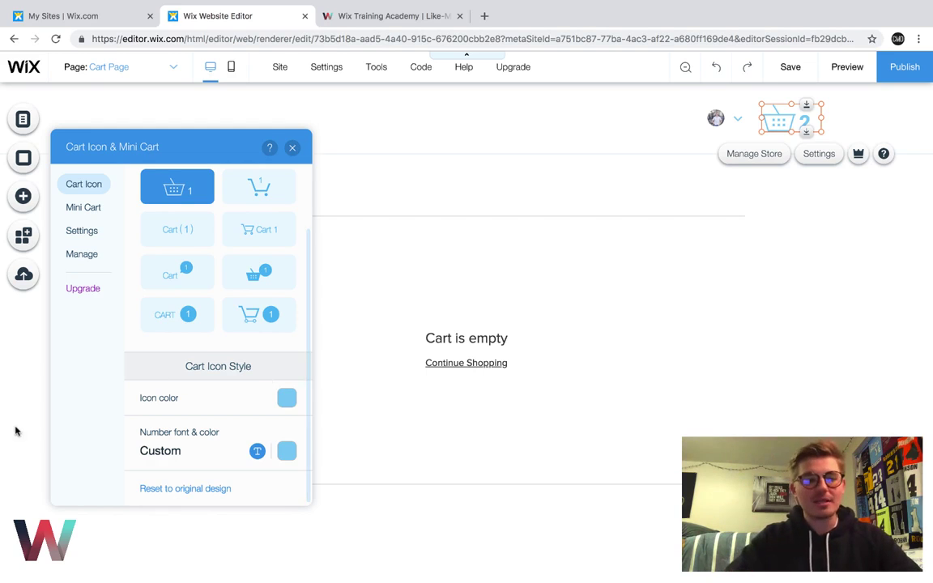
Review the cart icon's Mini Cart texts, visitor click behavior and store management options, and close its settings.
{"action": "left_click", "coordinate": [82, 212]}
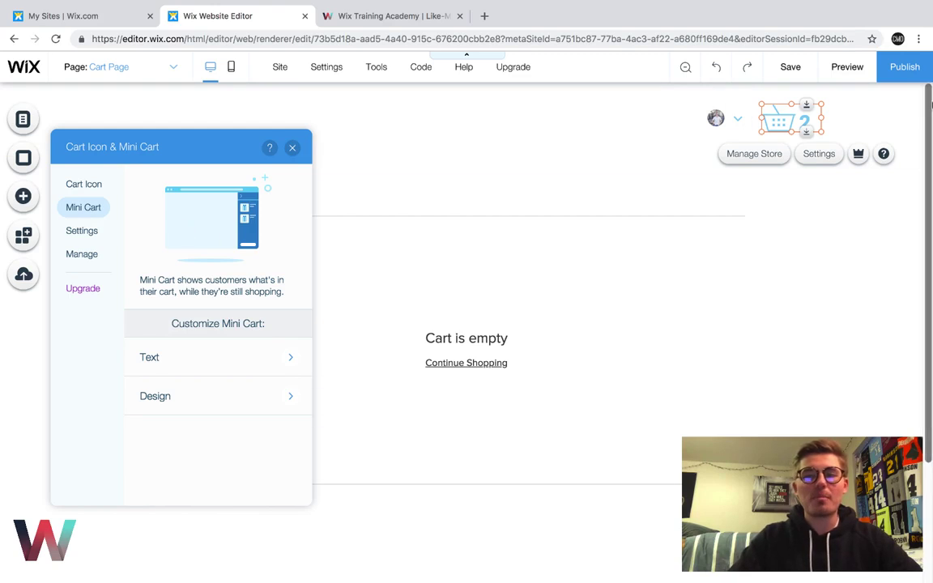
{"action": "left_click", "coordinate": [217, 353]}
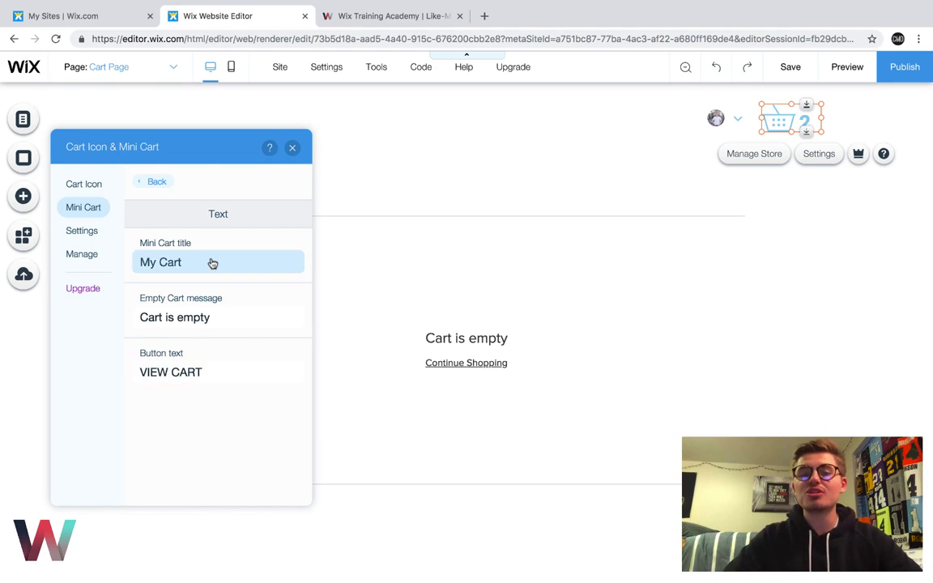
{"action": "left_click", "coordinate": [81, 231]}
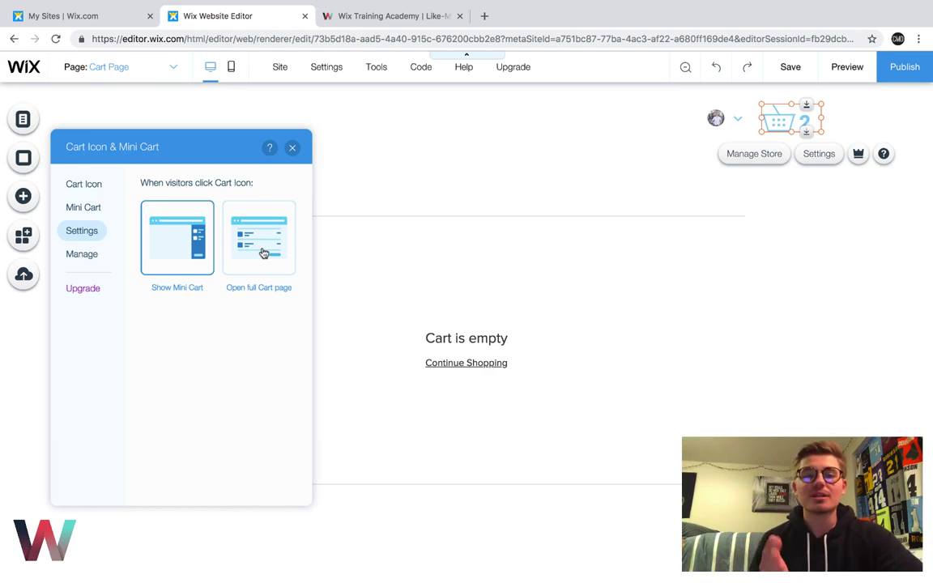
{"action": "left_click", "coordinate": [77, 254]}
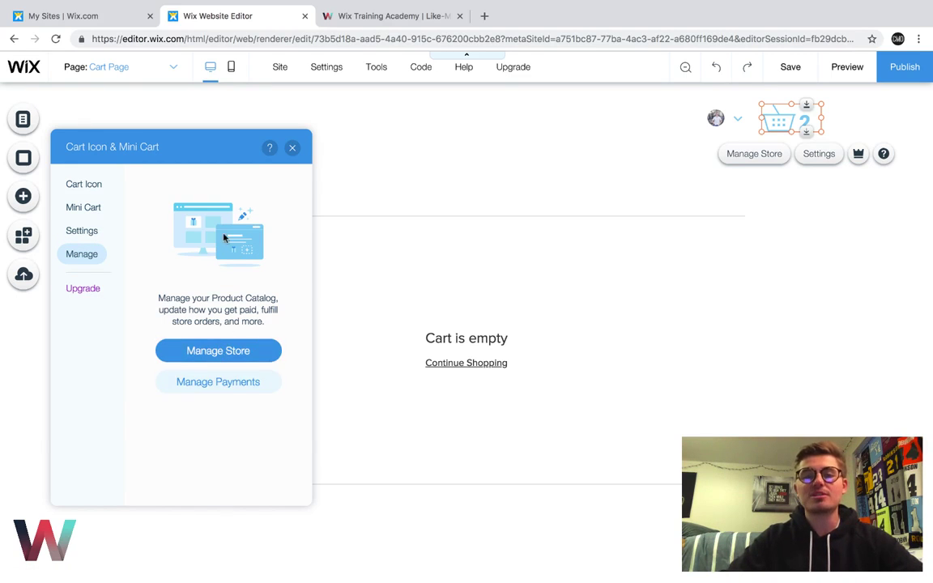
{"action": "left_click", "coordinate": [292, 148]}
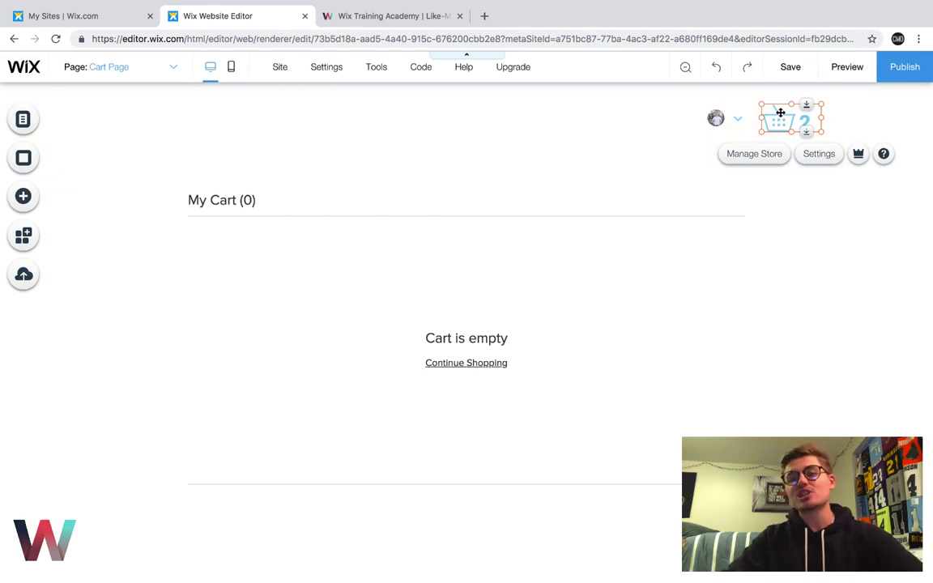
Open the Cart Page element's settings and examine its delivery and tax display choices and its design options.
{"action": "left_click", "coordinate": [384, 266]}
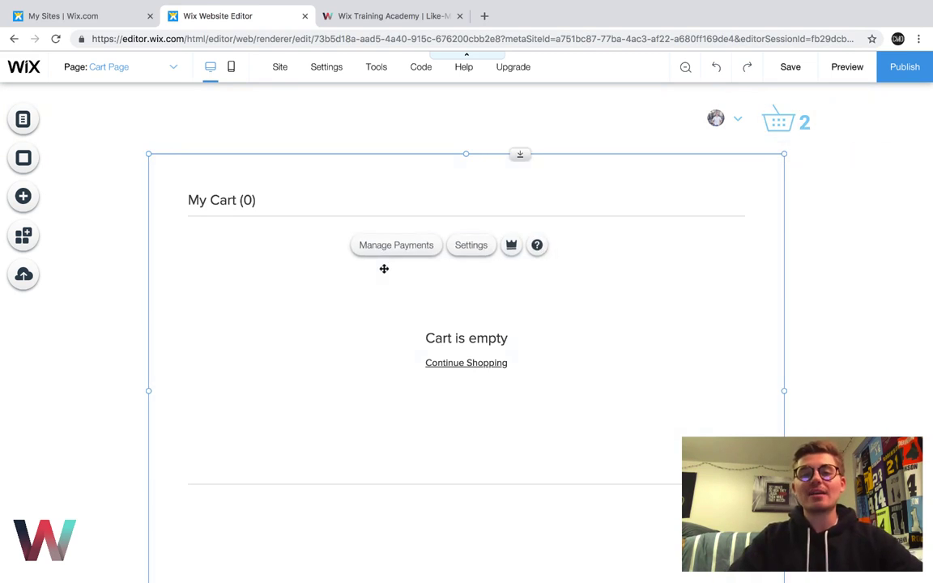
{"action": "left_click", "coordinate": [476, 254]}
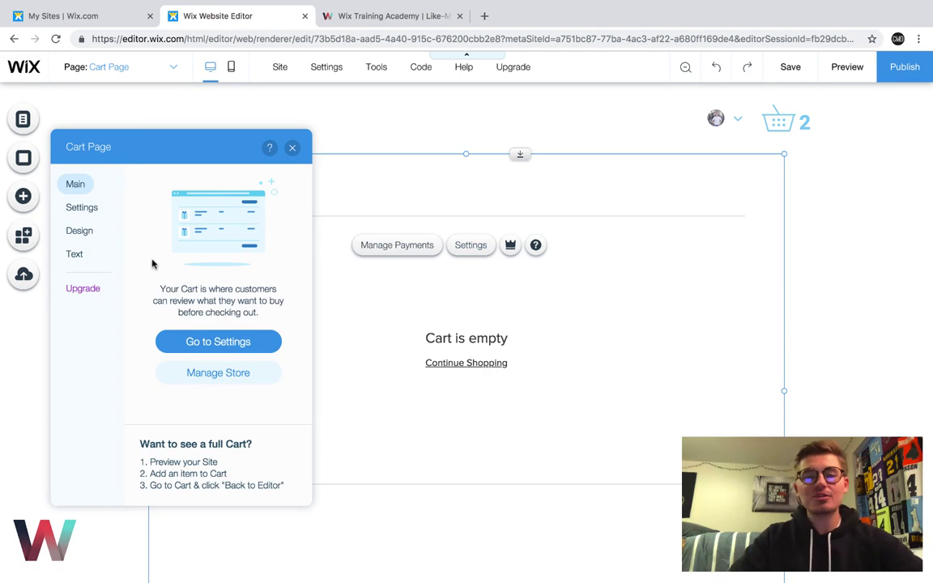
{"action": "left_click", "coordinate": [85, 209]}
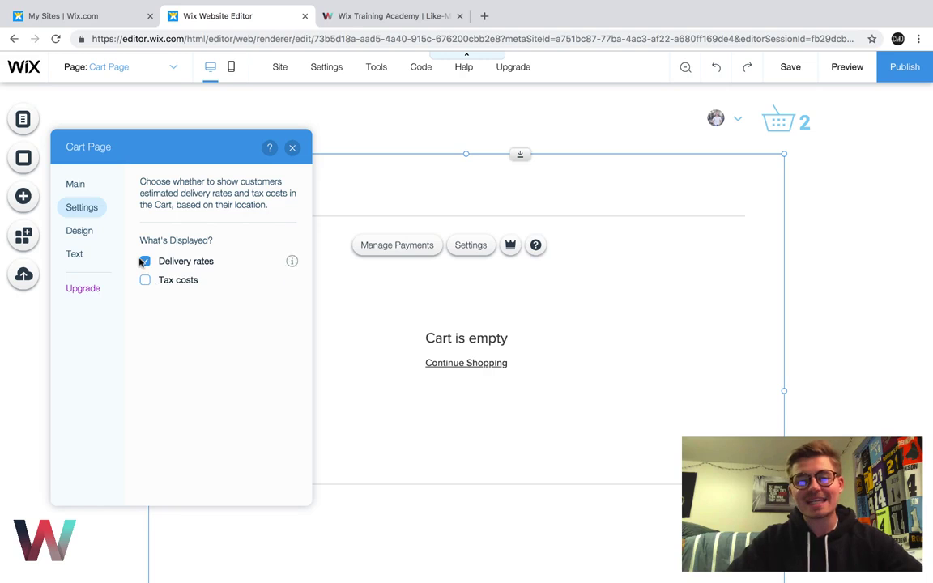
{"action": "left_click", "coordinate": [84, 233]}
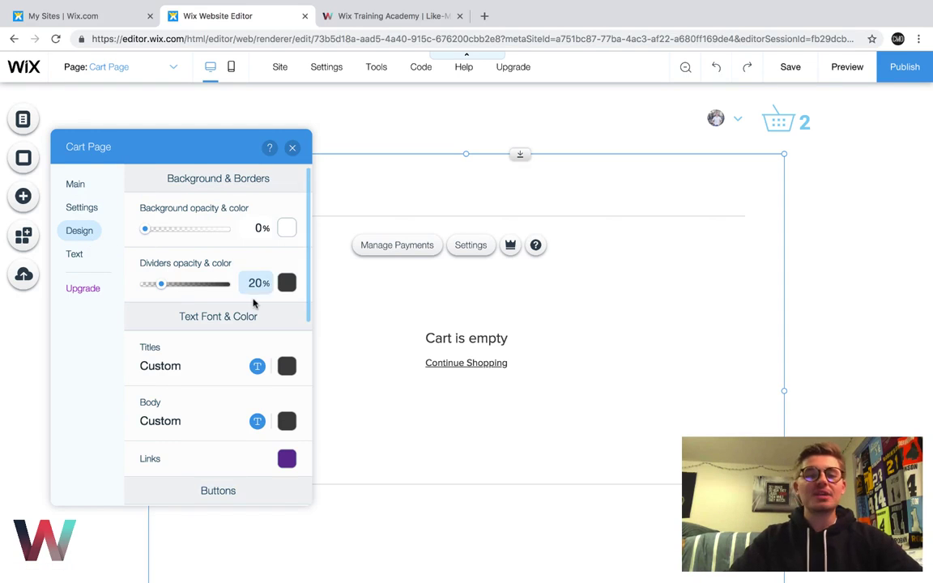
{"action": "scroll", "coordinate": [251, 300], "scroll_direction": "down", "scroll_amount": 2}
{"action": "scroll", "coordinate": [251, 308], "scroll_direction": "down", "scroll_amount": 5}
{"action": "scroll", "coordinate": [251, 308], "scroll_direction": "up", "scroll_amount": 6}
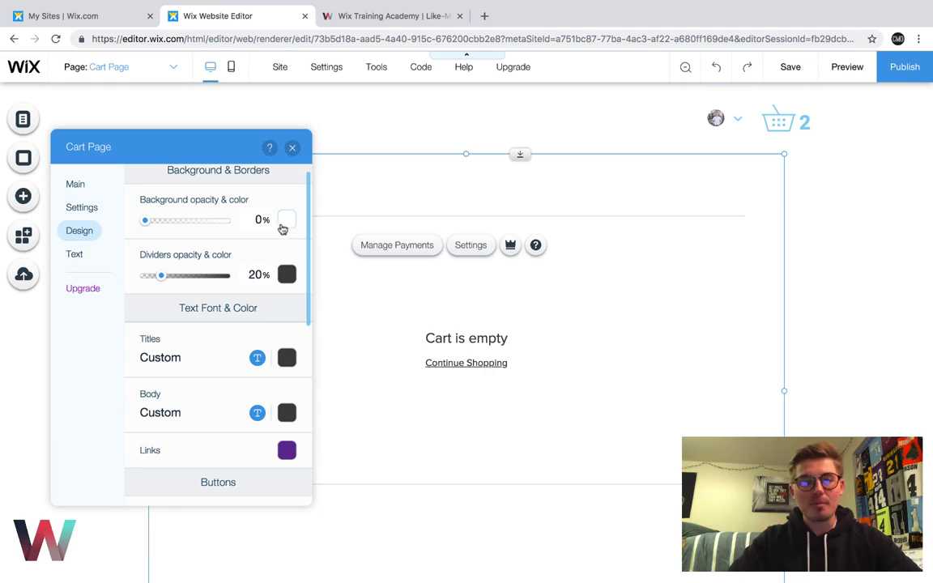
Try the outlined pill style for the Cart Page buttons and settle on the filled pill style.
{"action": "scroll", "coordinate": [213, 303], "scroll_direction": "down", "scroll_amount": 2}
{"action": "scroll", "coordinate": [213, 304], "scroll_direction": "down", "scroll_amount": 1}
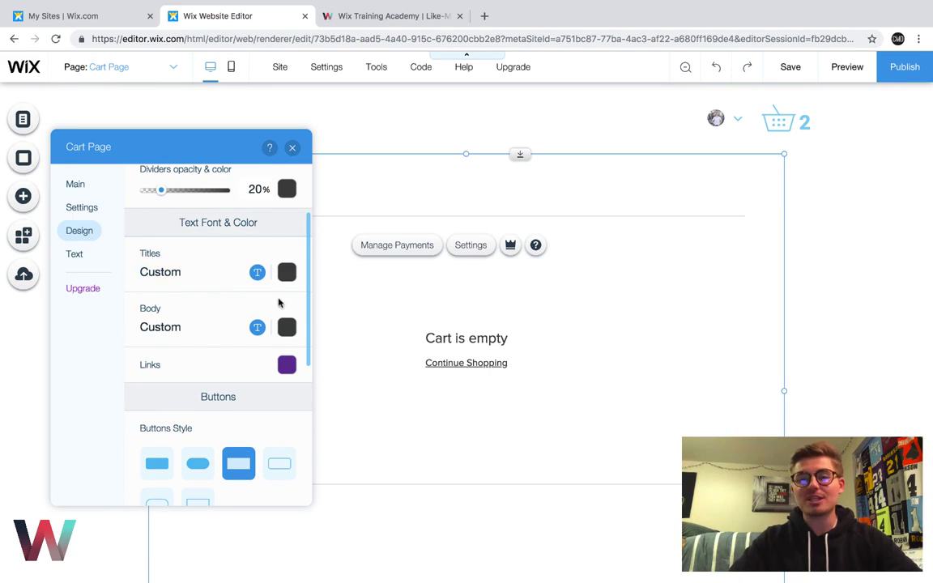
{"action": "scroll", "coordinate": [233, 397], "scroll_direction": "down", "scroll_amount": 3}
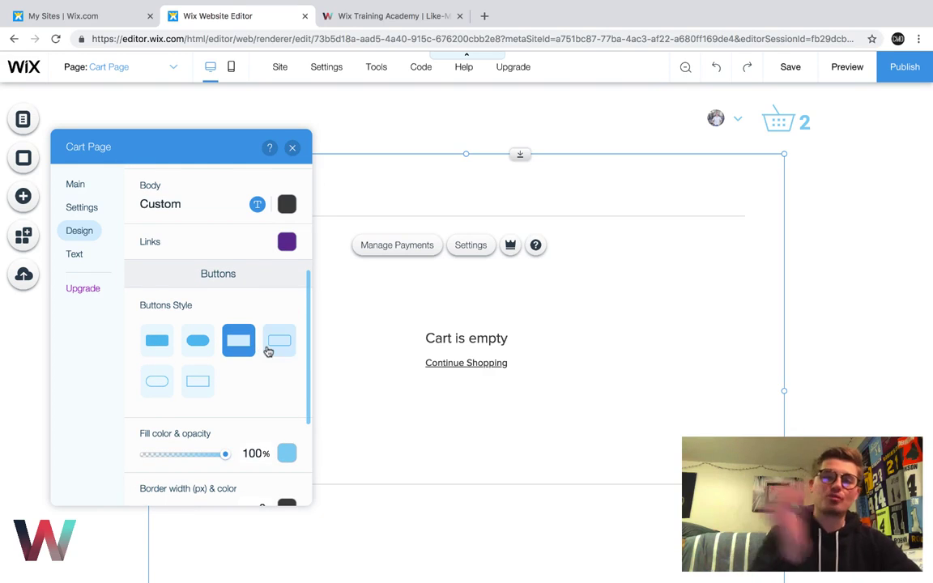
{"action": "left_click", "coordinate": [165, 380]}
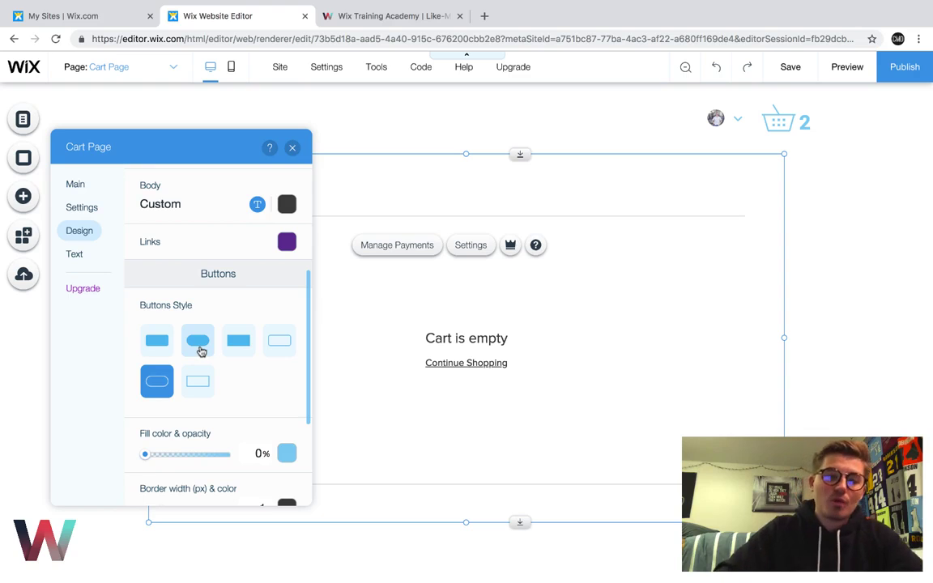
{"action": "left_click", "coordinate": [201, 351]}
{"action": "scroll", "coordinate": [231, 356], "scroll_direction": "down", "scroll_amount": 3}
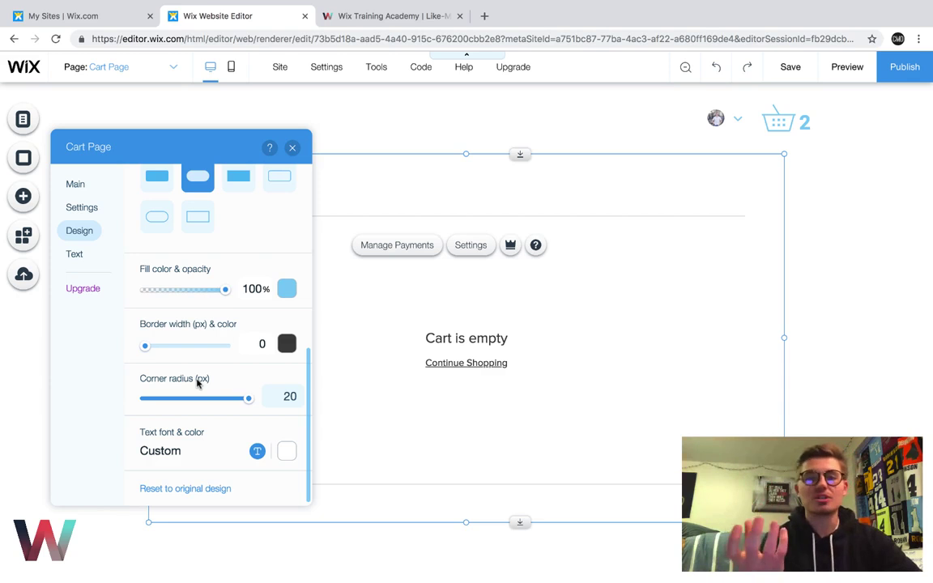
{"action": "scroll", "coordinate": [197, 383], "scroll_direction": "up", "scroll_amount": 2}
{"action": "scroll", "coordinate": [175, 439], "scroll_direction": "down", "scroll_amount": 2}
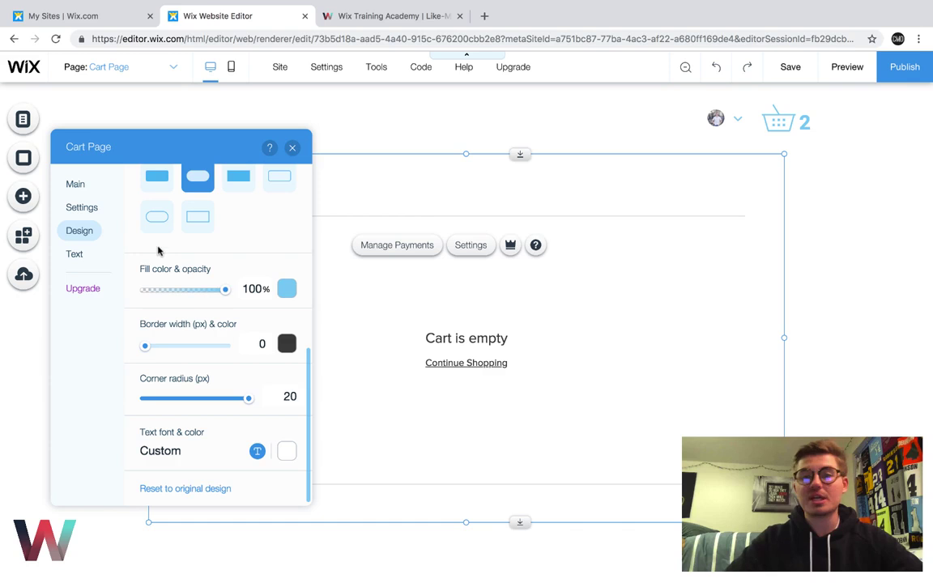
Examine the Cart Page's editable general, empty cart and full cart texts.
{"action": "left_click", "coordinate": [75, 256]}
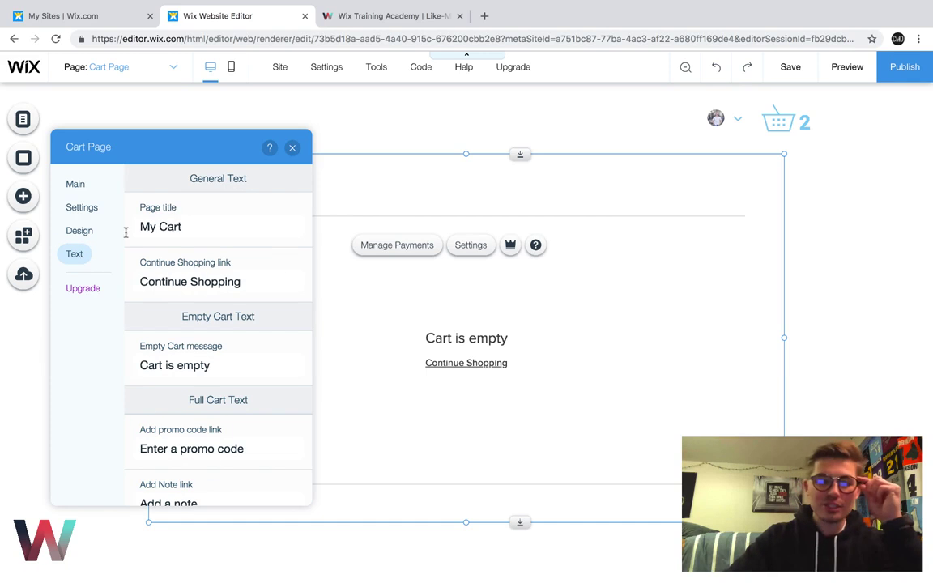
{"action": "scroll", "coordinate": [239, 212], "scroll_direction": "down", "scroll_amount": 4}
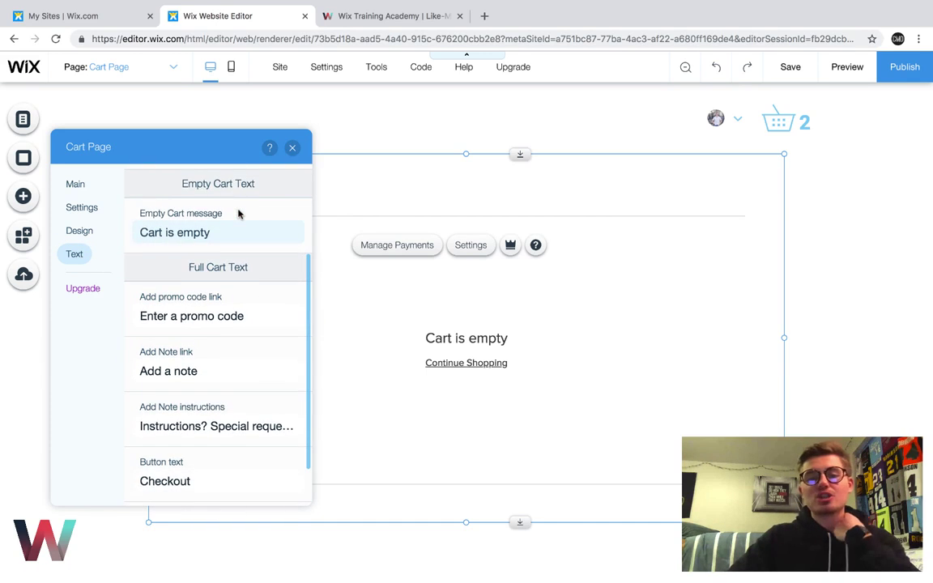
{"action": "scroll", "coordinate": [239, 212], "scroll_direction": "down", "scroll_amount": 2}
{"action": "scroll", "coordinate": [235, 235], "scroll_direction": "up", "scroll_amount": 6}
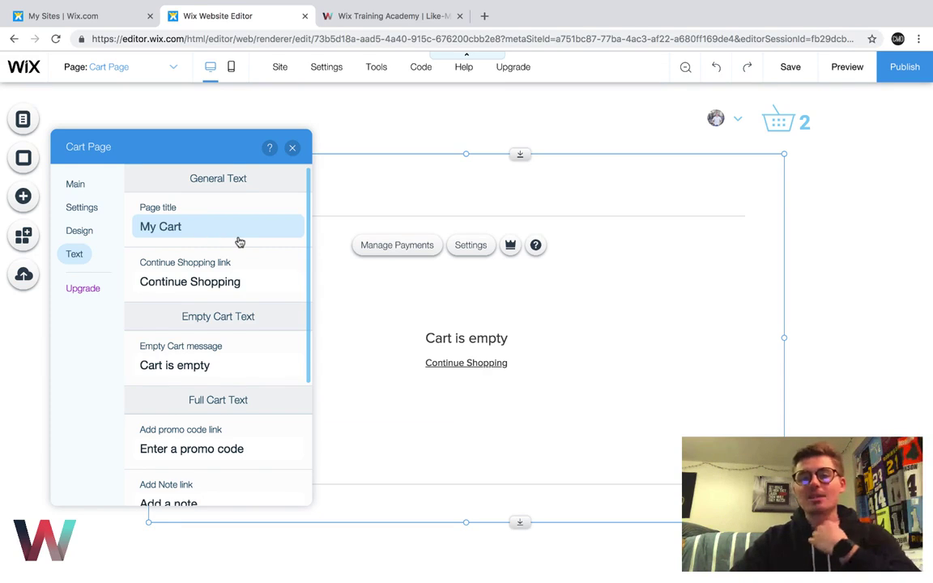
Review the Cart Page's text fields down to the checkout button text and disclaimer, and close its settings.
{"action": "scroll", "coordinate": [239, 242], "scroll_direction": "down", "scroll_amount": 2}
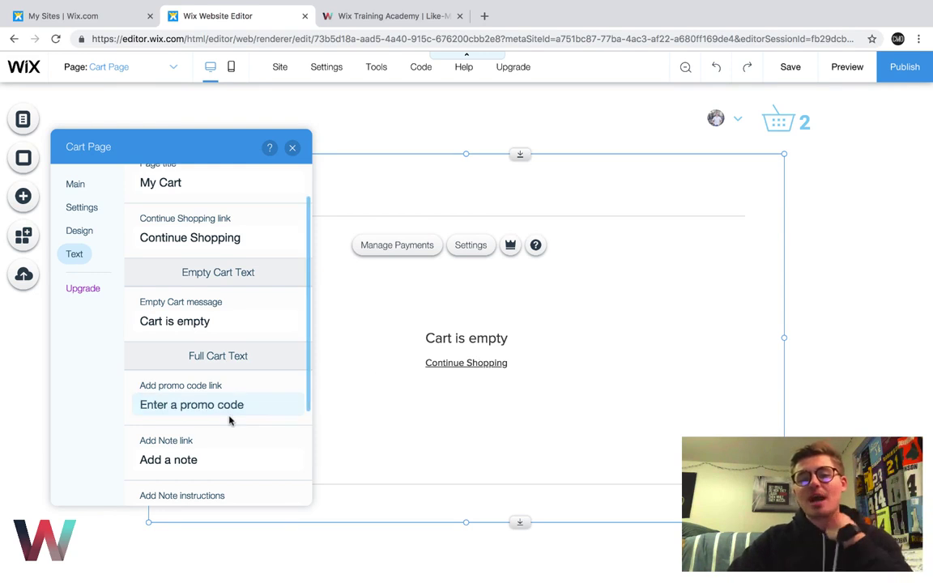
{"action": "scroll", "coordinate": [226, 380], "scroll_direction": "down", "scroll_amount": 1}
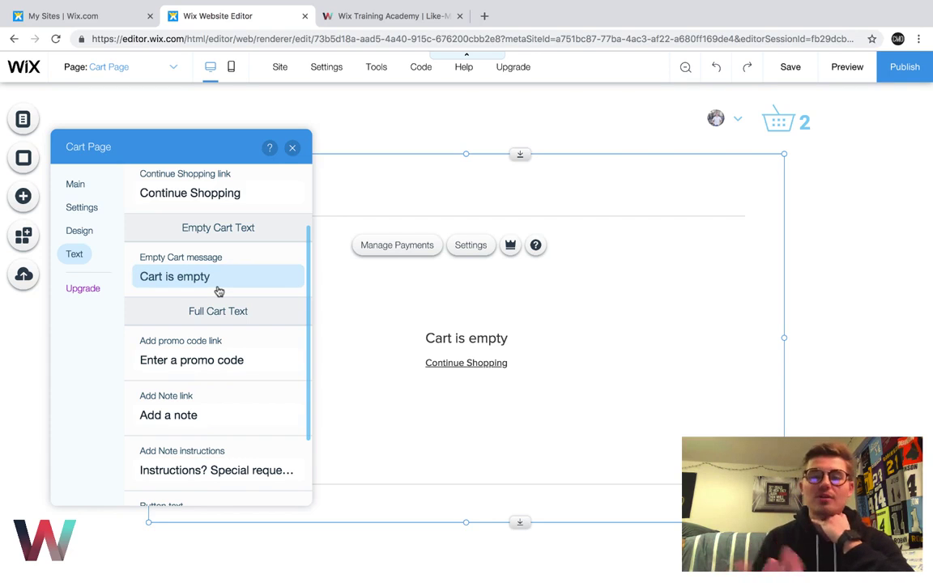
{"action": "scroll", "coordinate": [218, 291], "scroll_direction": "down", "scroll_amount": 2}
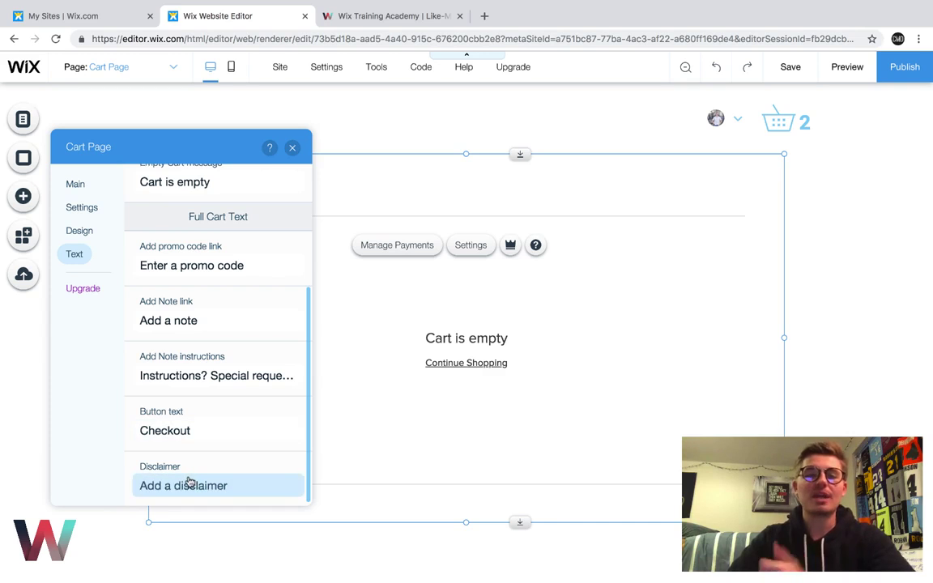
{"action": "scroll", "coordinate": [229, 371], "scroll_direction": "up", "scroll_amount": 5}
{"action": "left_click", "coordinate": [293, 149]}
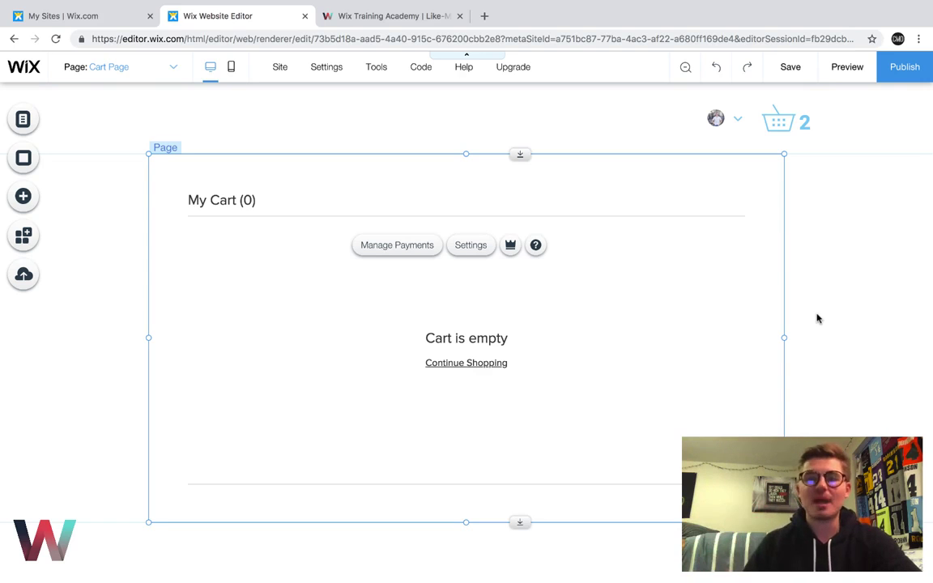
Switch to the Thank You Page and look over its message, order summary and shipping details.
{"action": "left_click", "coordinate": [136, 72]}
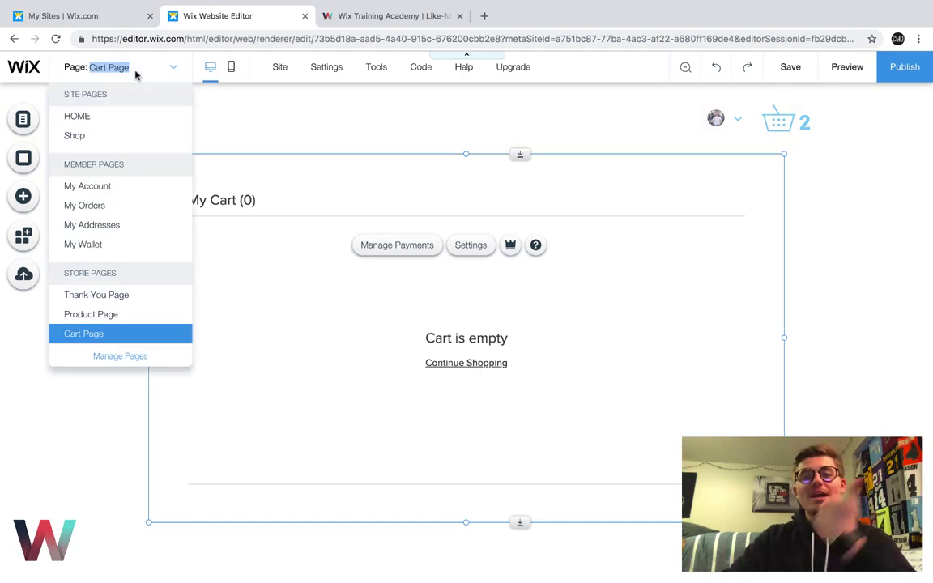
{"action": "left_click", "coordinate": [111, 295]}
{"action": "scroll", "coordinate": [318, 311], "scroll_direction": "down", "scroll_amount": 3}
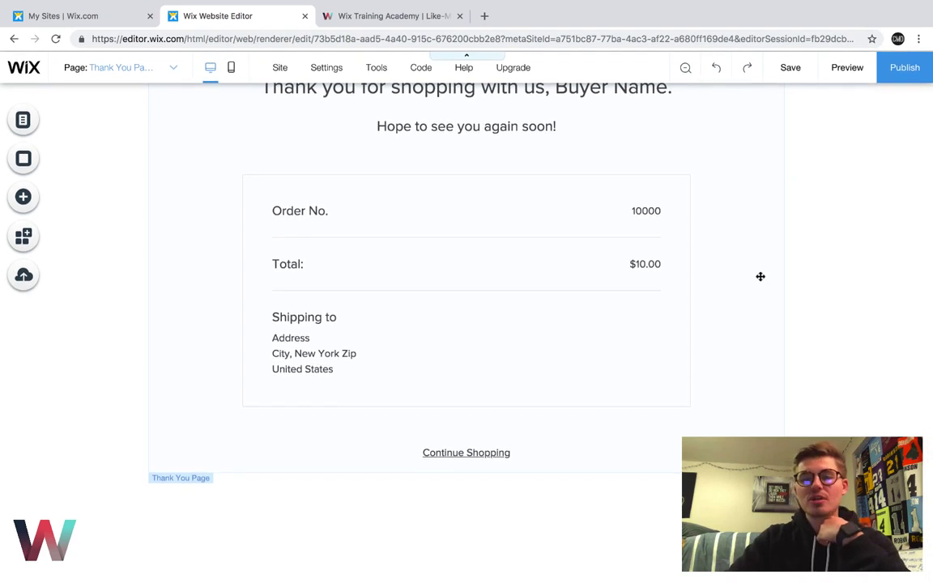
{"action": "scroll", "coordinate": [810, 226], "scroll_direction": "up", "scroll_amount": 2}
{"action": "scroll", "coordinate": [829, 205], "scroll_direction": "up", "scroll_amount": 2}
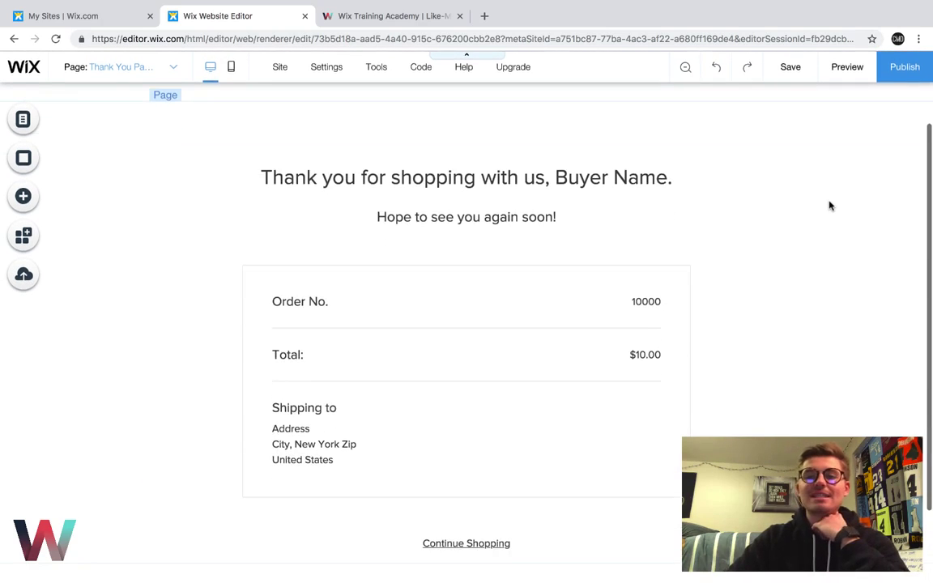
Open the Thank You Page element's settings and examine its background, border, divider and font design options.
{"action": "left_click", "coordinate": [590, 170]}
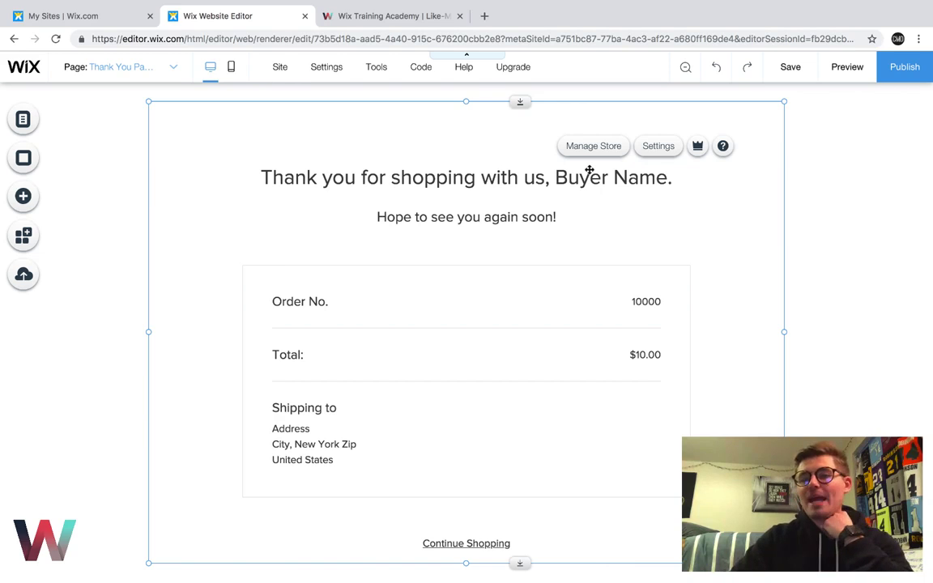
{"action": "left_click", "coordinate": [658, 149]}
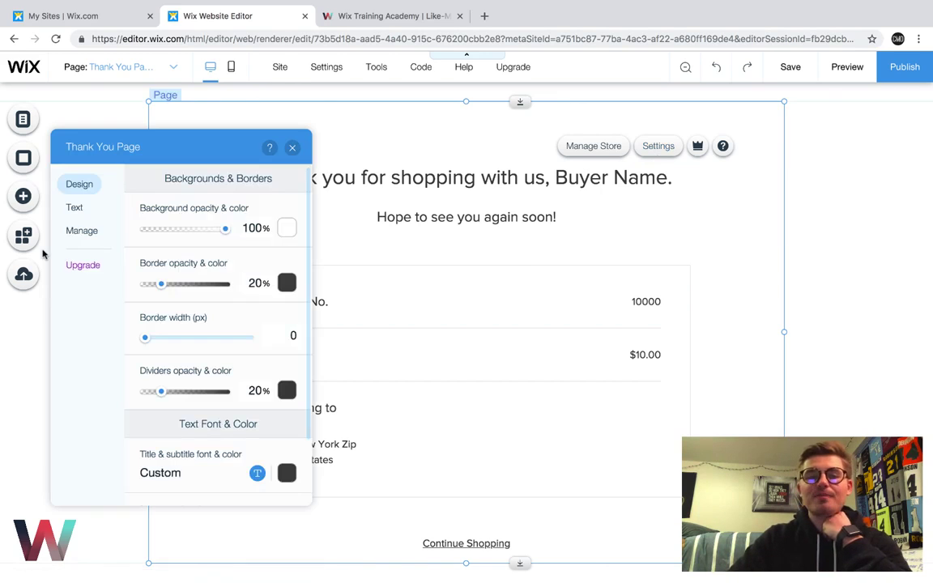
{"action": "scroll", "coordinate": [161, 277], "scroll_direction": "down", "scroll_amount": 2}
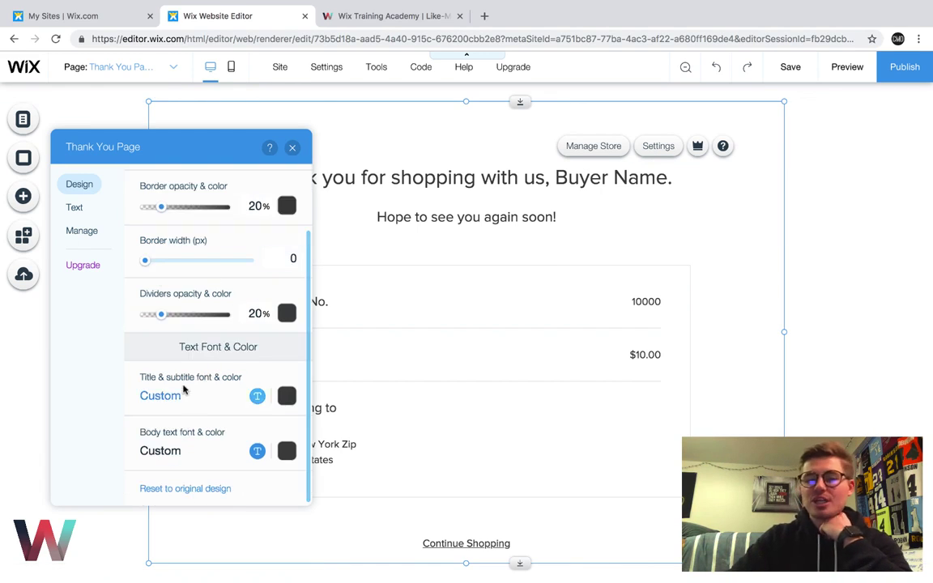
{"action": "scroll", "coordinate": [215, 289], "scroll_direction": "up", "scroll_amount": 2}
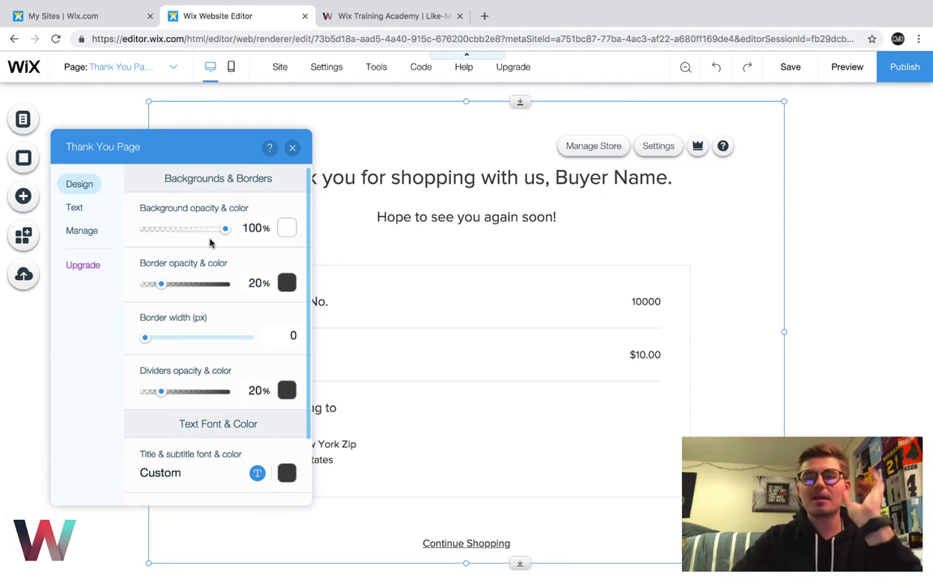
{"action": "scroll", "coordinate": [226, 297], "scroll_direction": "down", "scroll_amount": 1}
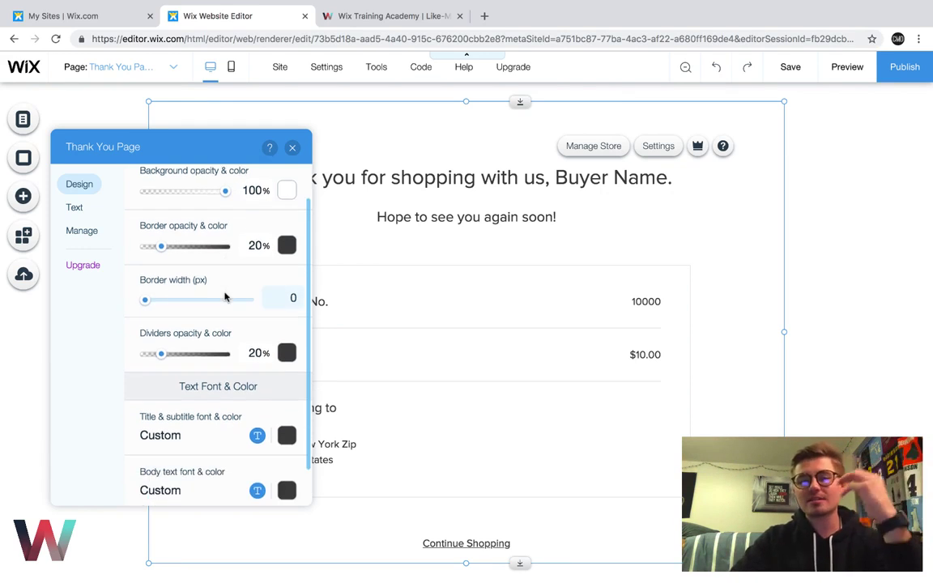
Review the Thank You Page's editable texts and store management option, and close its settings.
{"action": "left_click", "coordinate": [77, 209]}
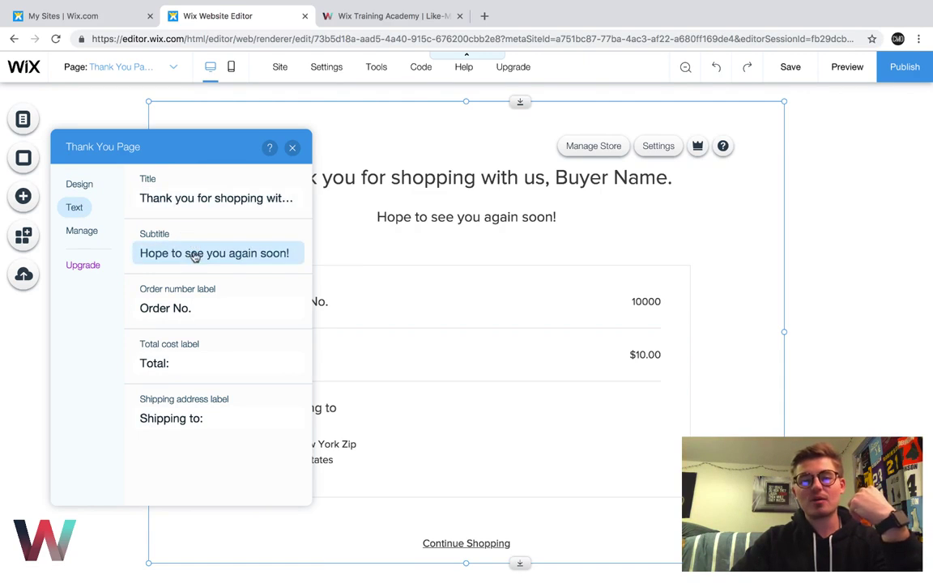
{"action": "left_click", "coordinate": [225, 198]}
{"action": "left_click", "coordinate": [234, 225]}
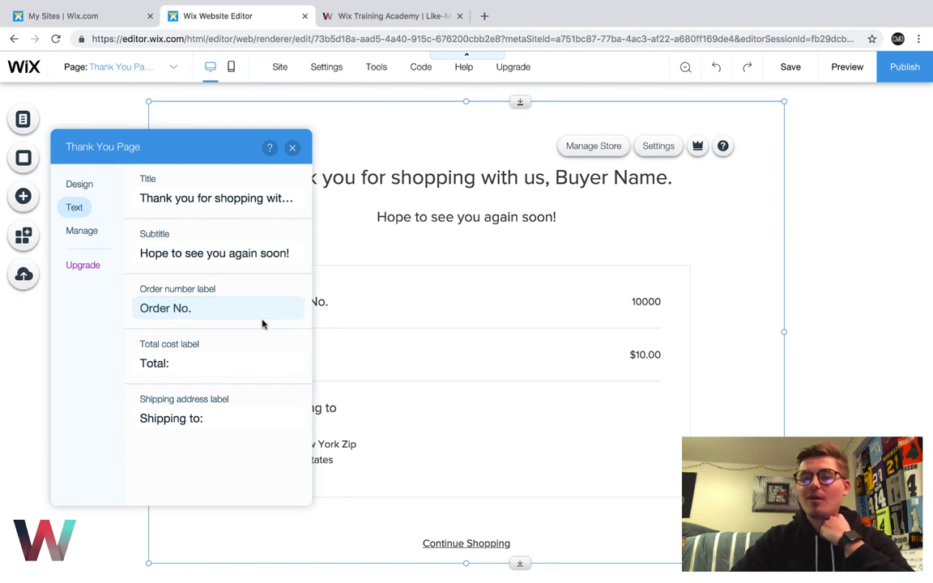
{"action": "left_click", "coordinate": [89, 232]}
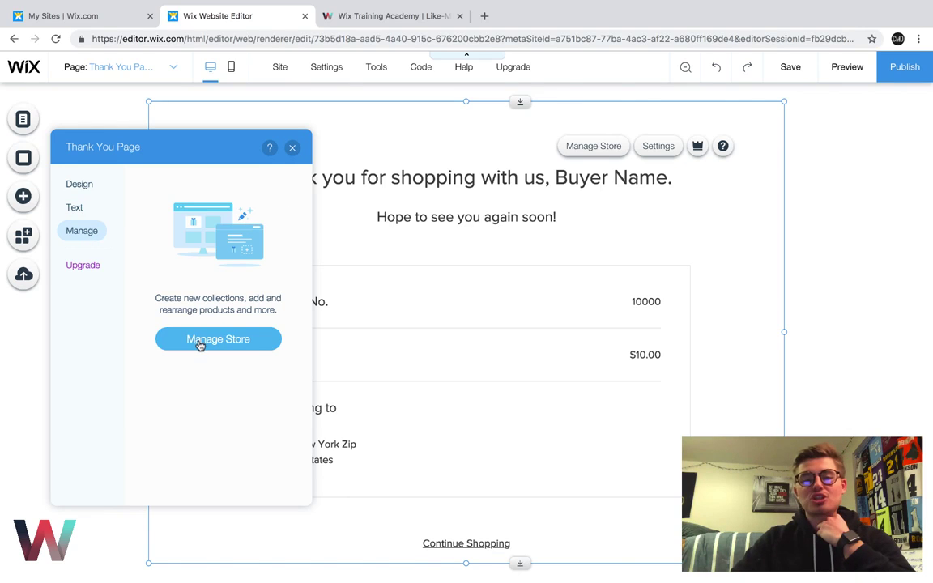
{"action": "left_click", "coordinate": [292, 150]}
{"action": "scroll", "coordinate": [444, 408], "scroll_direction": "down", "scroll_amount": 1}
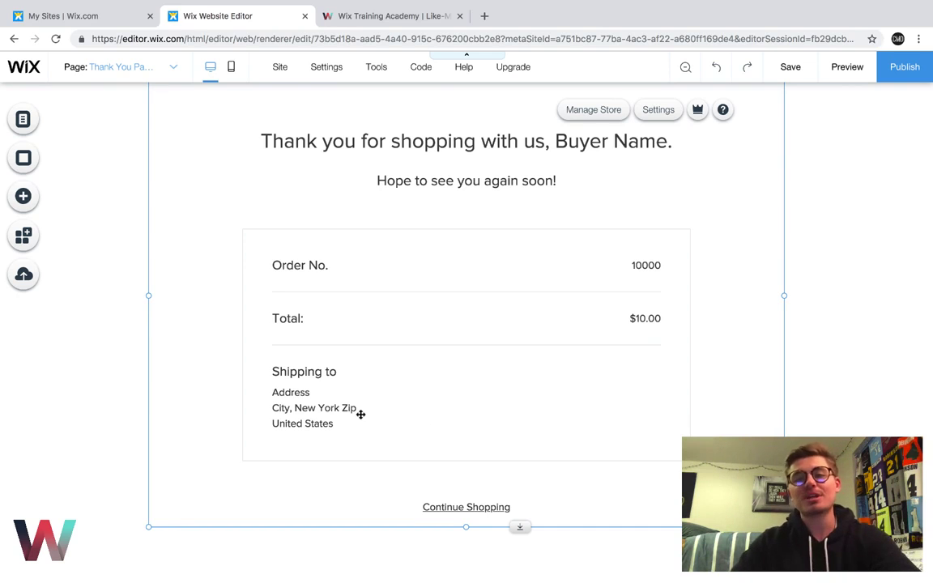
{"action": "scroll", "coordinate": [360, 414], "scroll_direction": "up", "scroll_amount": 3}
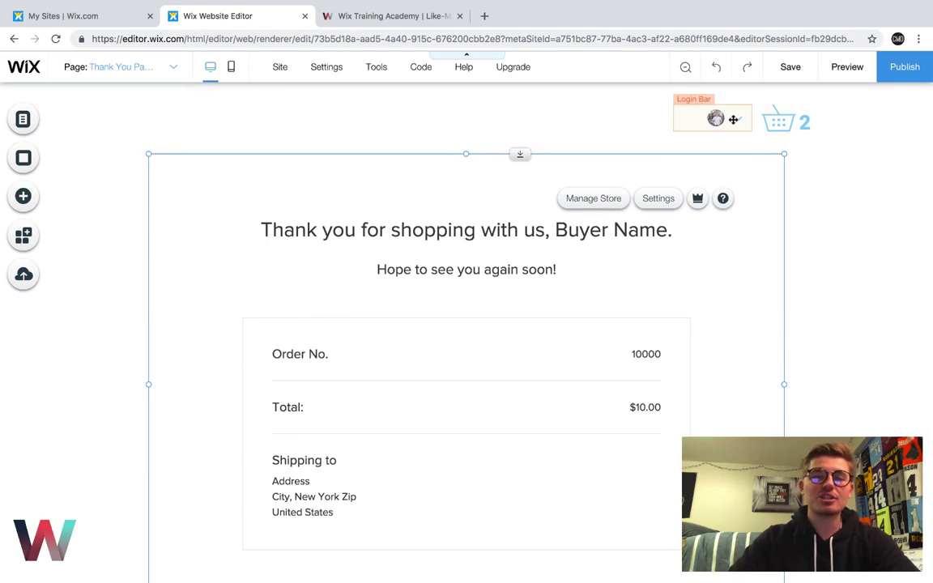
Select the header's login bar and view the My Account and My Wallet member pages.
{"action": "left_click", "coordinate": [733, 120]}
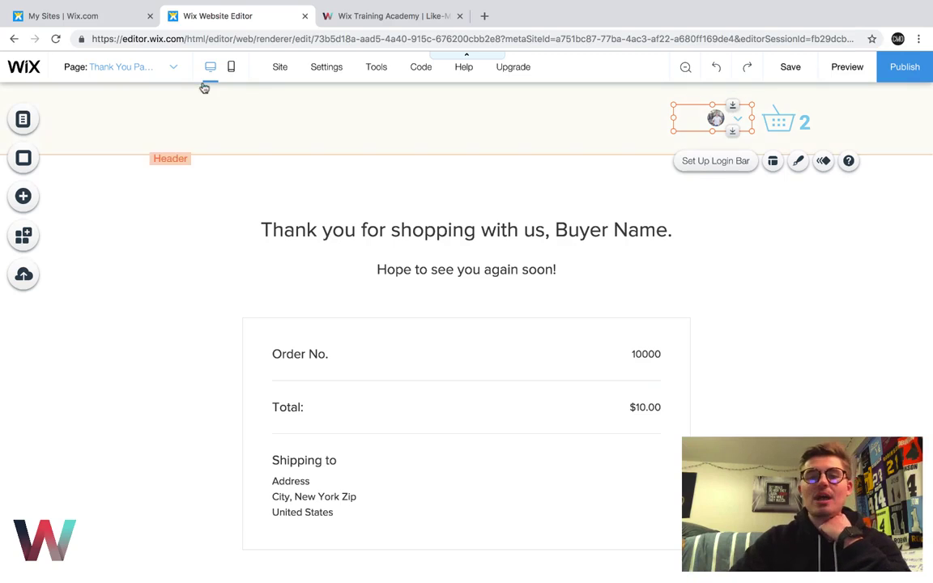
{"action": "left_click", "coordinate": [141, 72]}
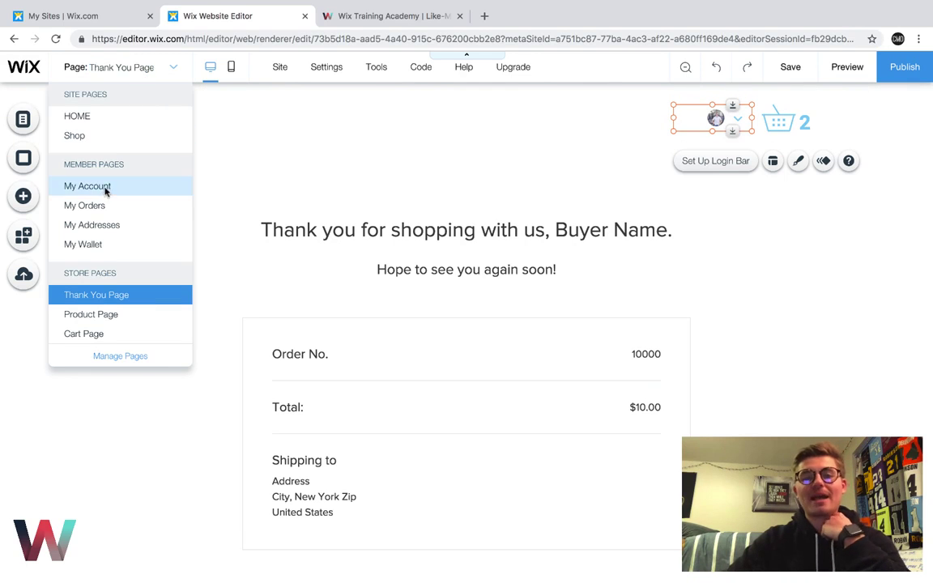
{"action": "left_click", "coordinate": [107, 189]}
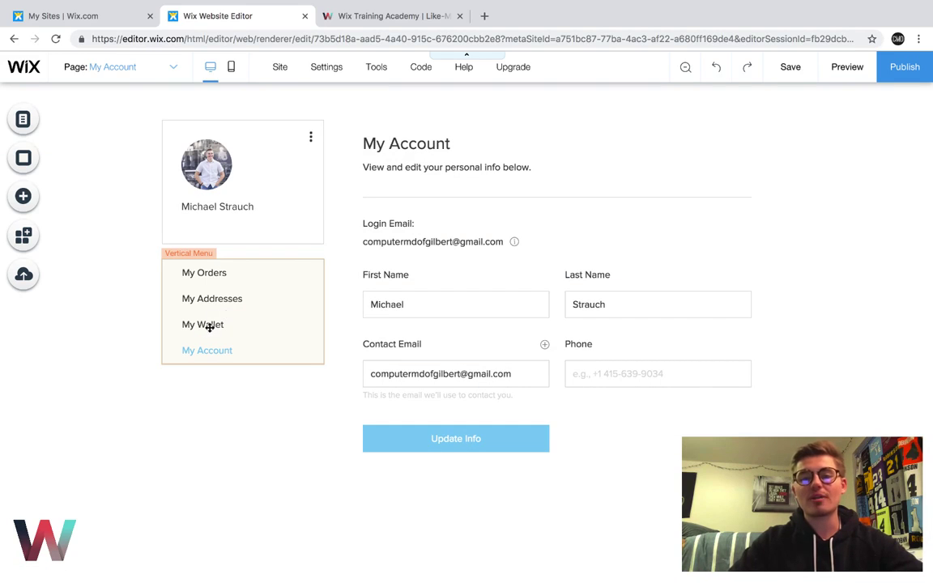
{"action": "left_click", "coordinate": [152, 73]}
{"action": "left_click", "coordinate": [102, 244]}
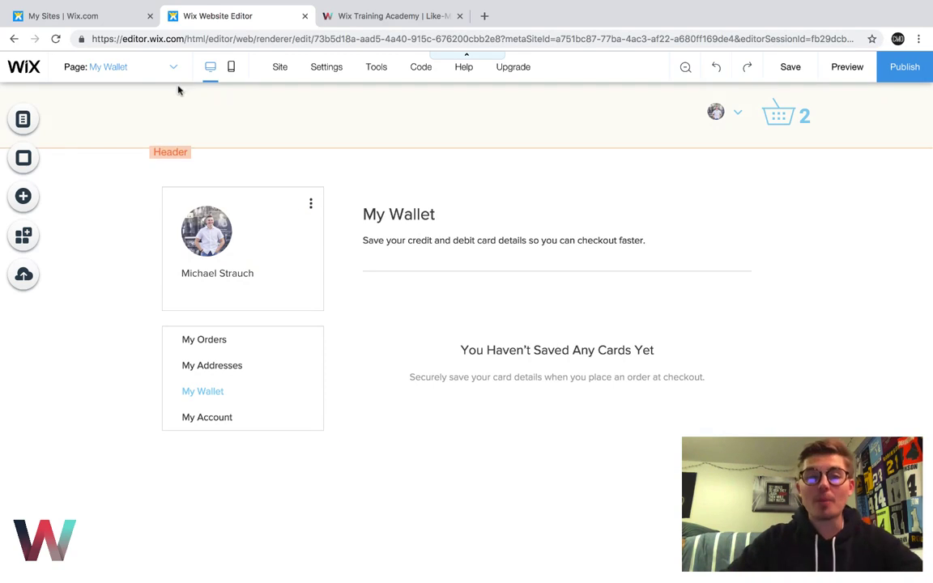
Switch to the Shop page and take the browser window out of full screen.
{"action": "left_click", "coordinate": [144, 72]}
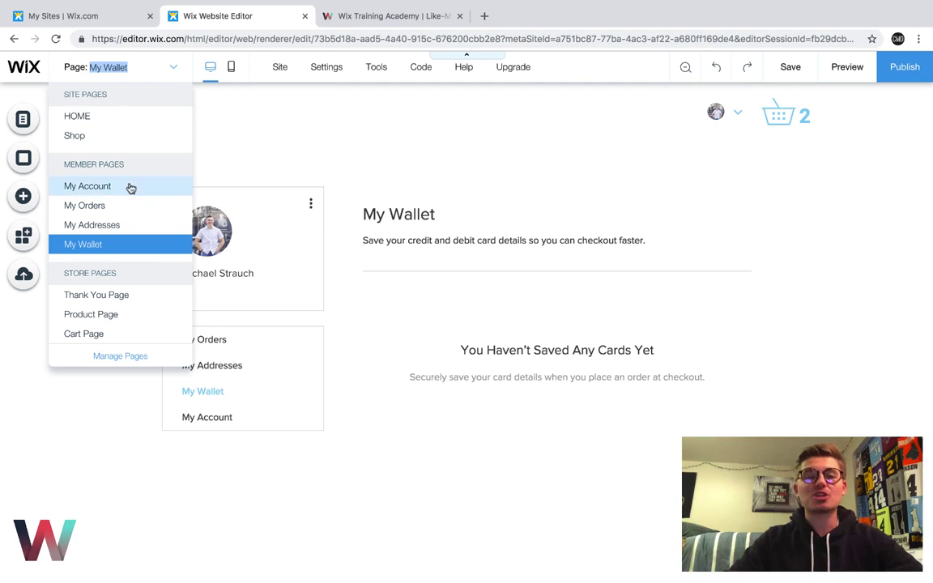
{"action": "left_click", "coordinate": [91, 134]}
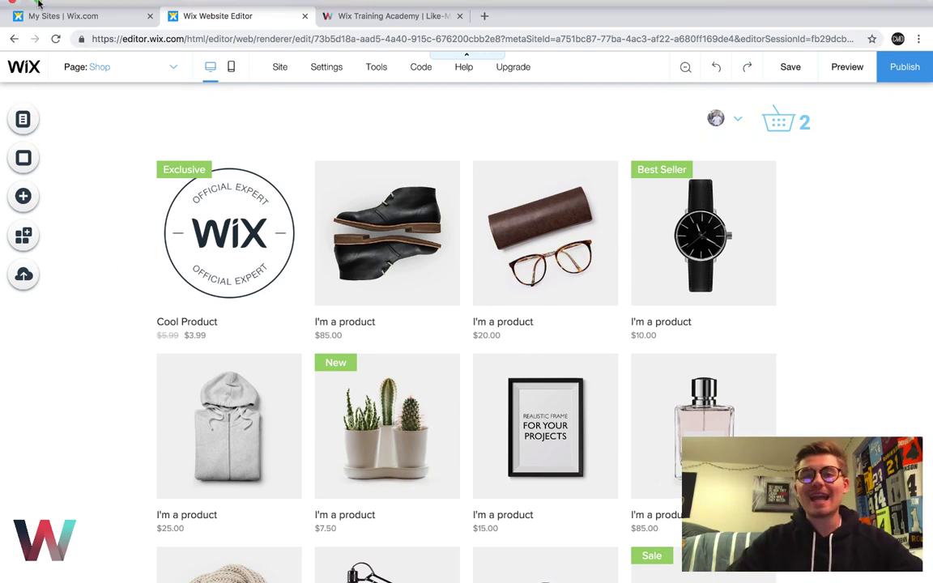
{"action": "mouse_move", "coordinate": [36, 4]}
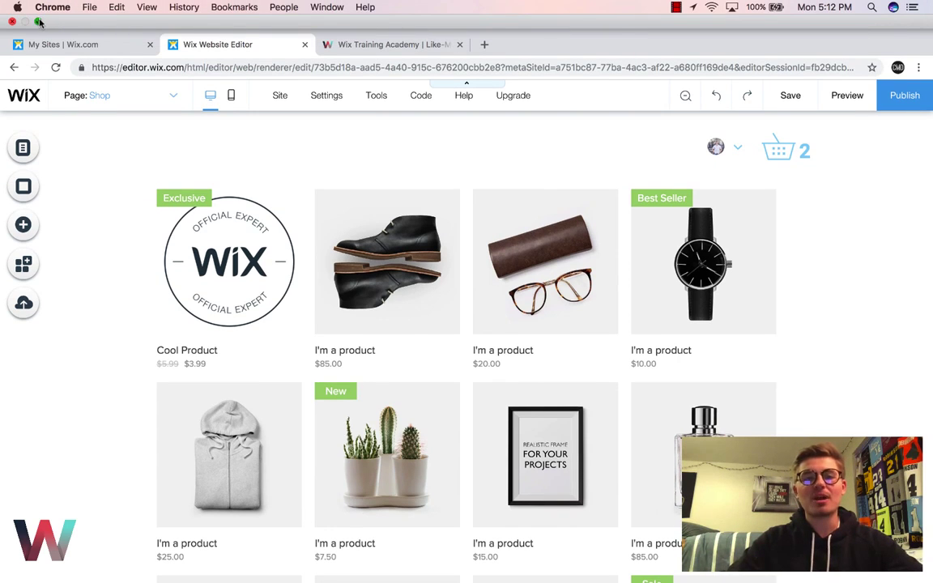
{"action": "left_click", "coordinate": [38, 22]}
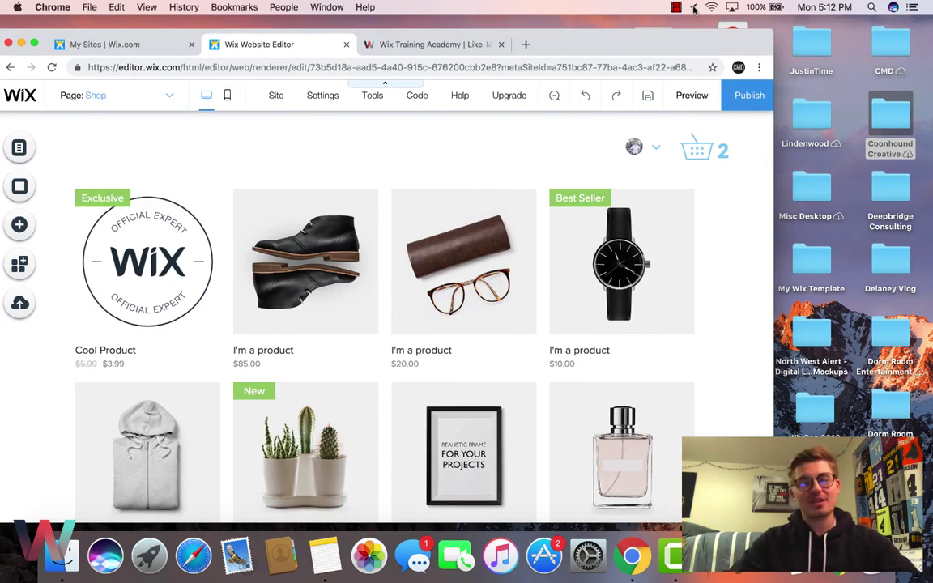